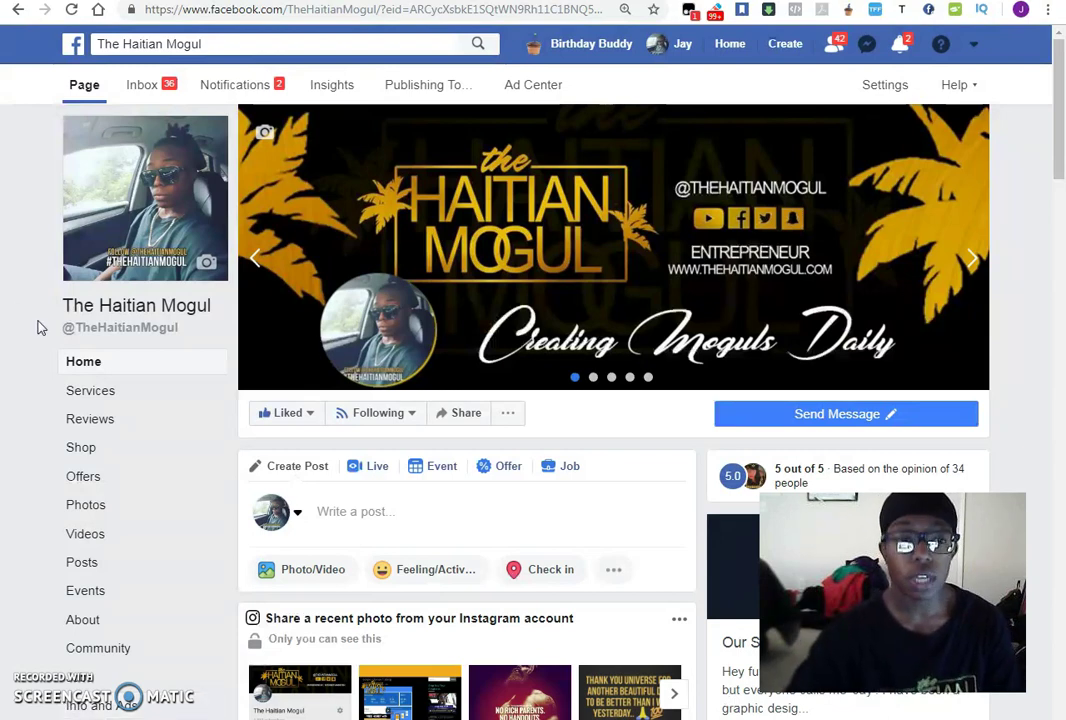
From the Atlanta home page, log in to the Craigslist account with its e-mail and password.
{"action": "left_click", "coordinate": [18, 9]}
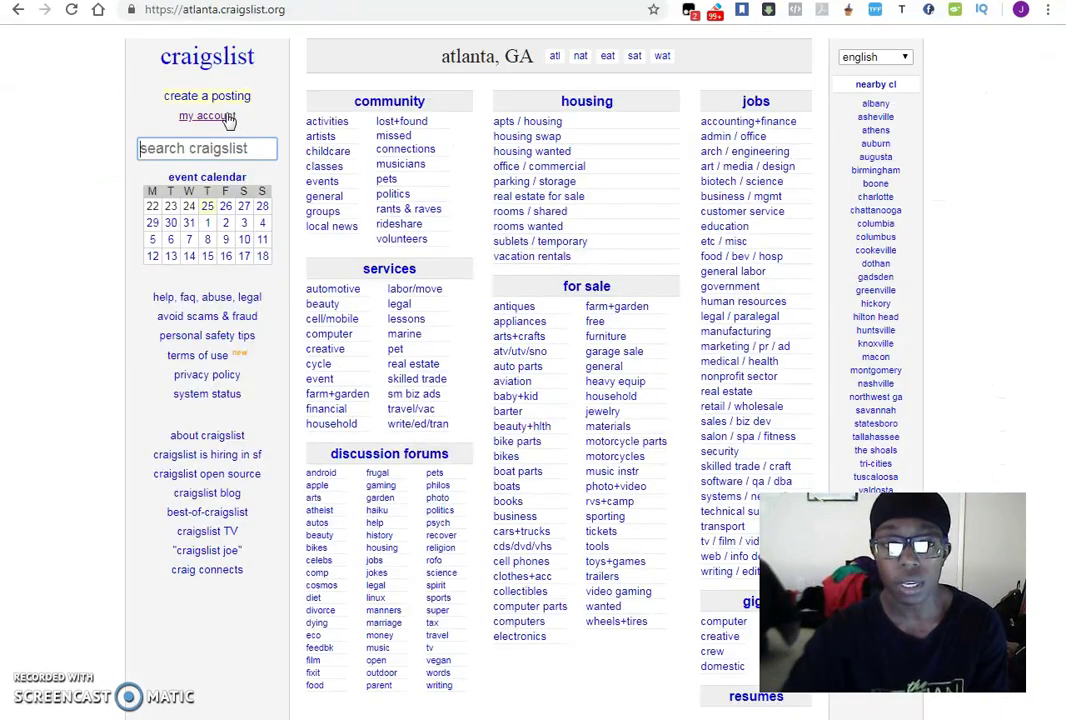
{"action": "left_click", "coordinate": [605, 323]}
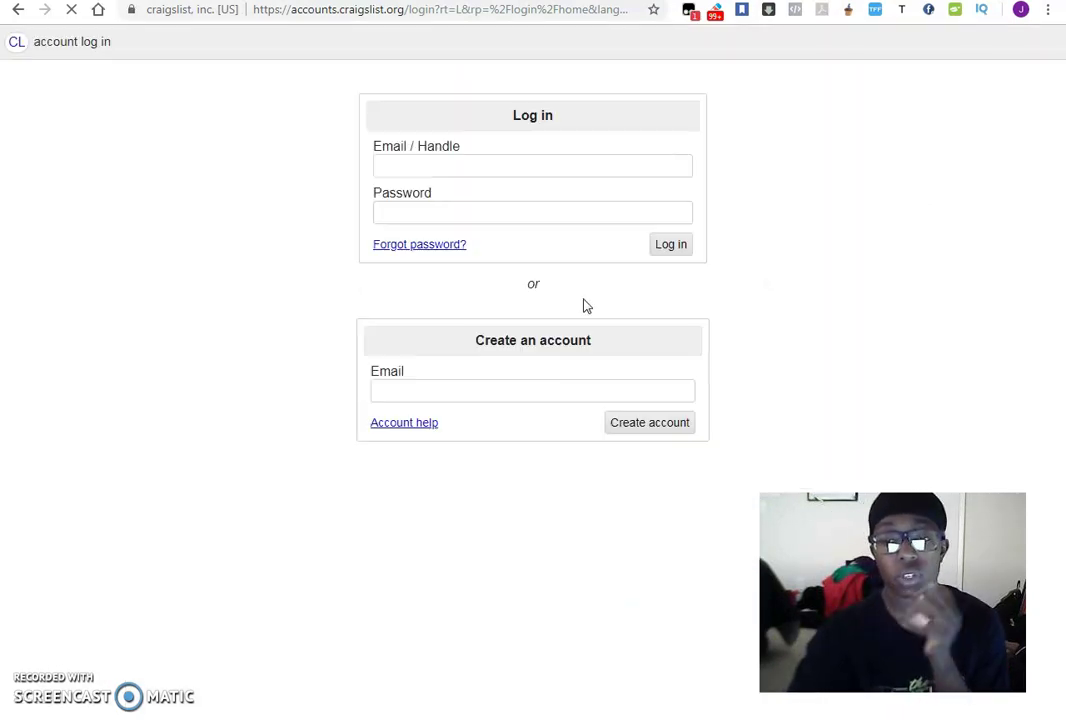
{"action": "left_click", "coordinate": [524, 165]}
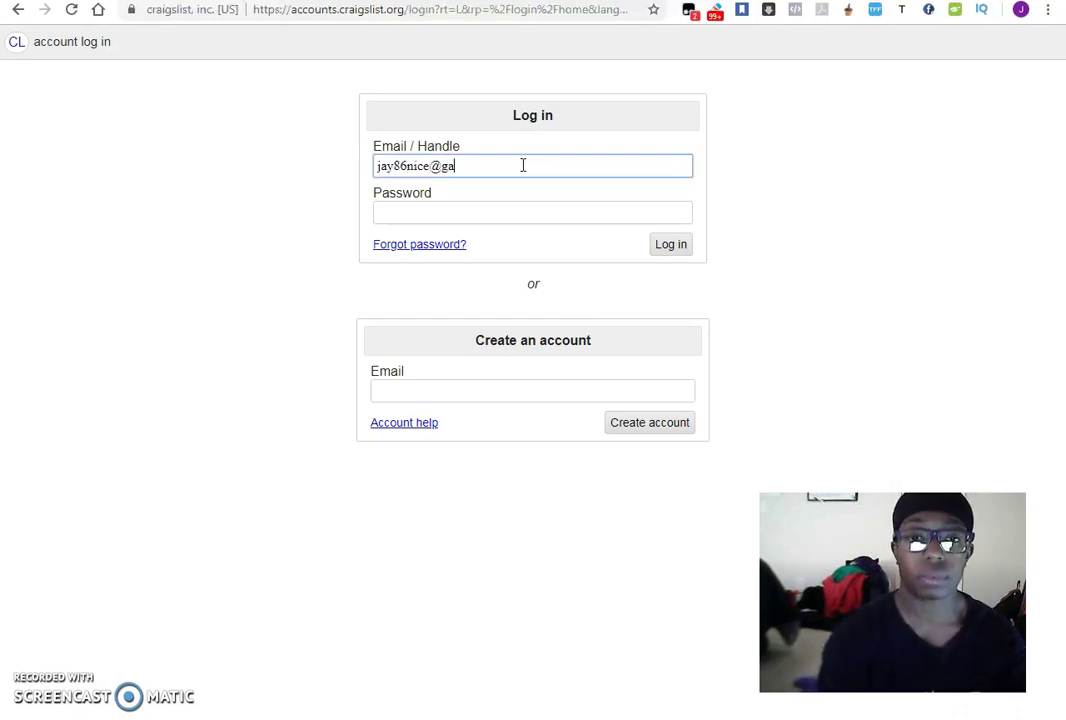
{"action": "key", "text": "Tab"}
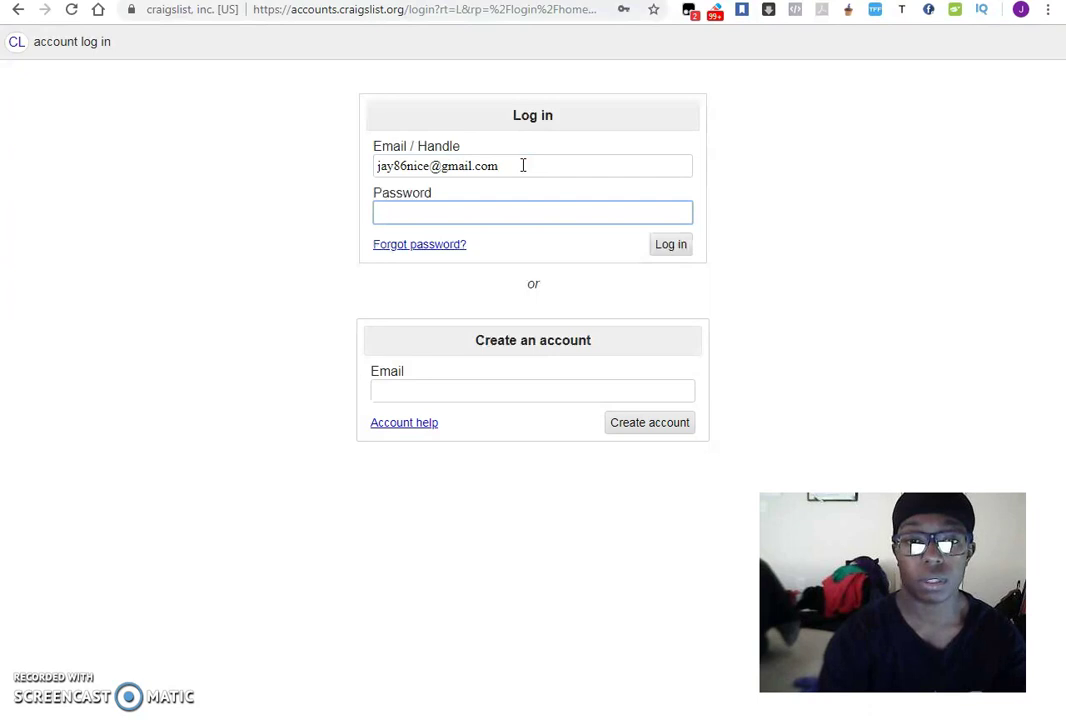
{"action": "key", "text": "BackSpace"}
{"action": "key", "text": "BackSpace"}
{"action": "key", "text": "BackSpace"}
{"action": "type", "text": "••••••••••"}
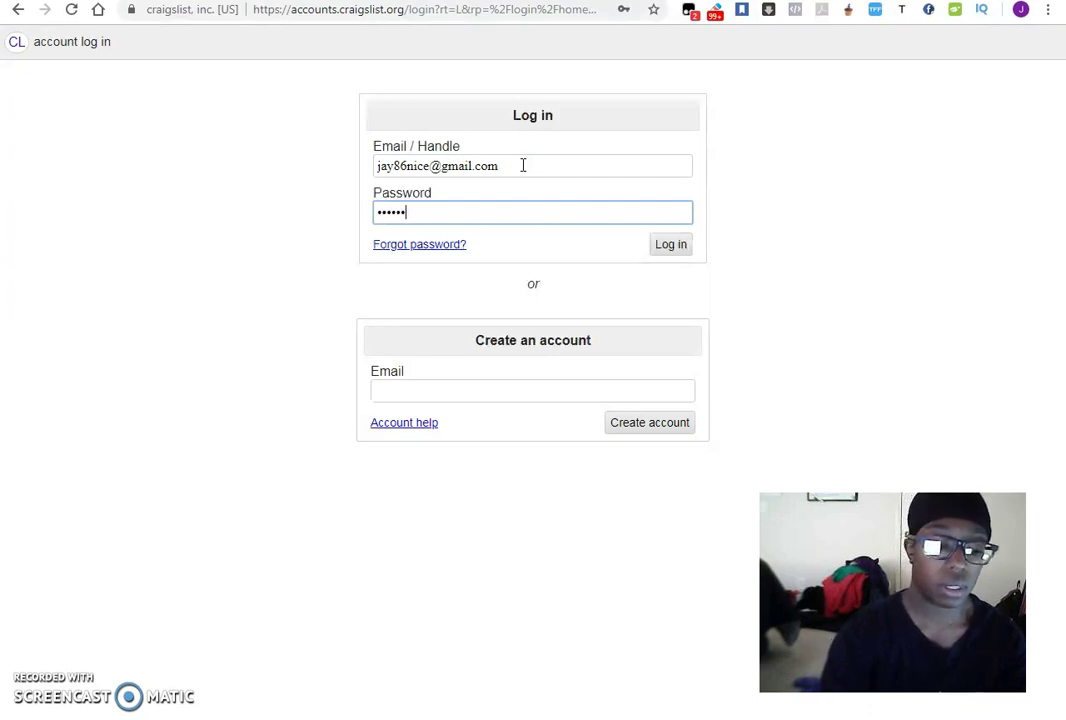
{"action": "key", "text": "Return"}
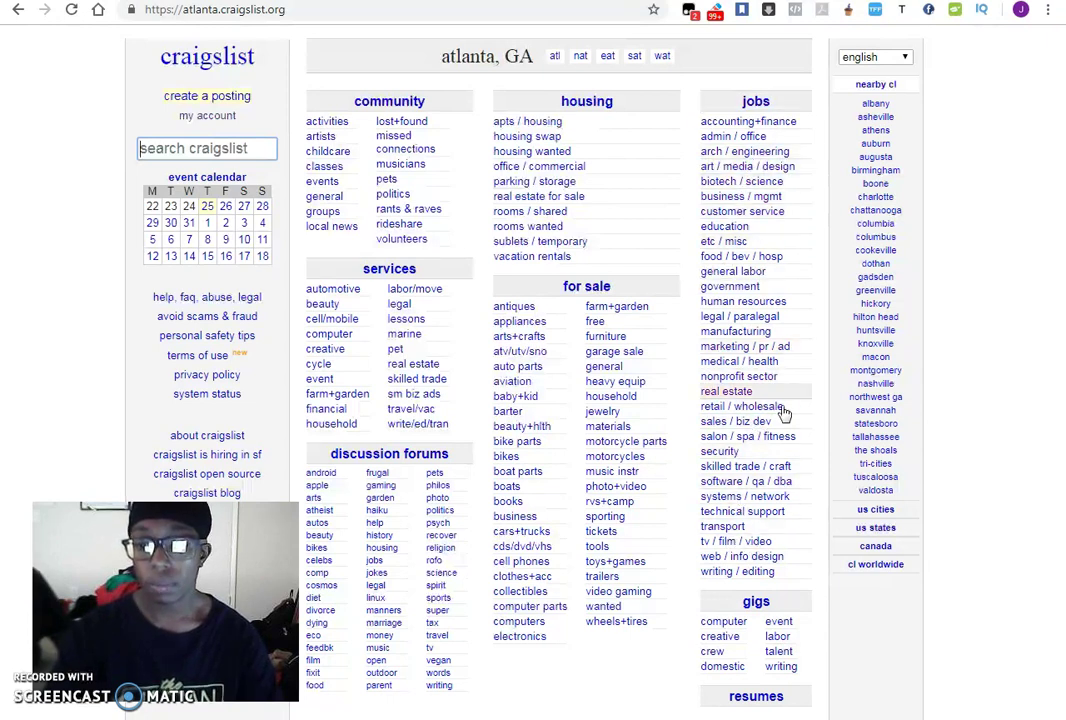
{"action": "left_click", "coordinate": [758, 603]}
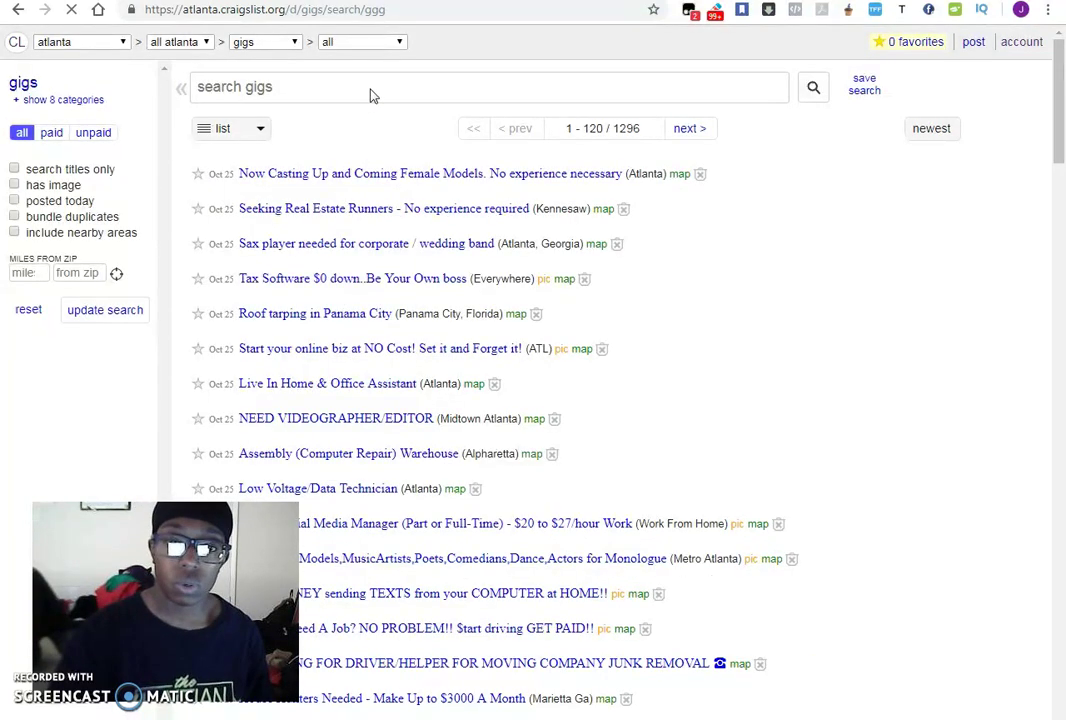
{"action": "left_click", "coordinate": [301, 86]}
{"action": "type", "text": "work from home"}
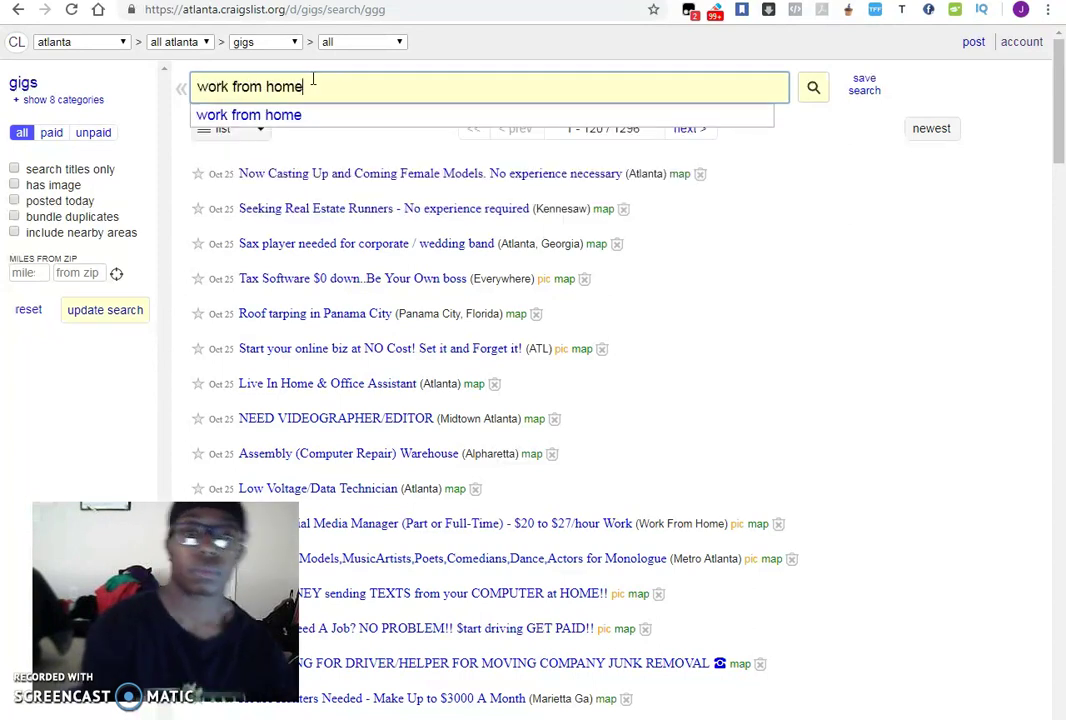
{"action": "key", "text": "Return"}
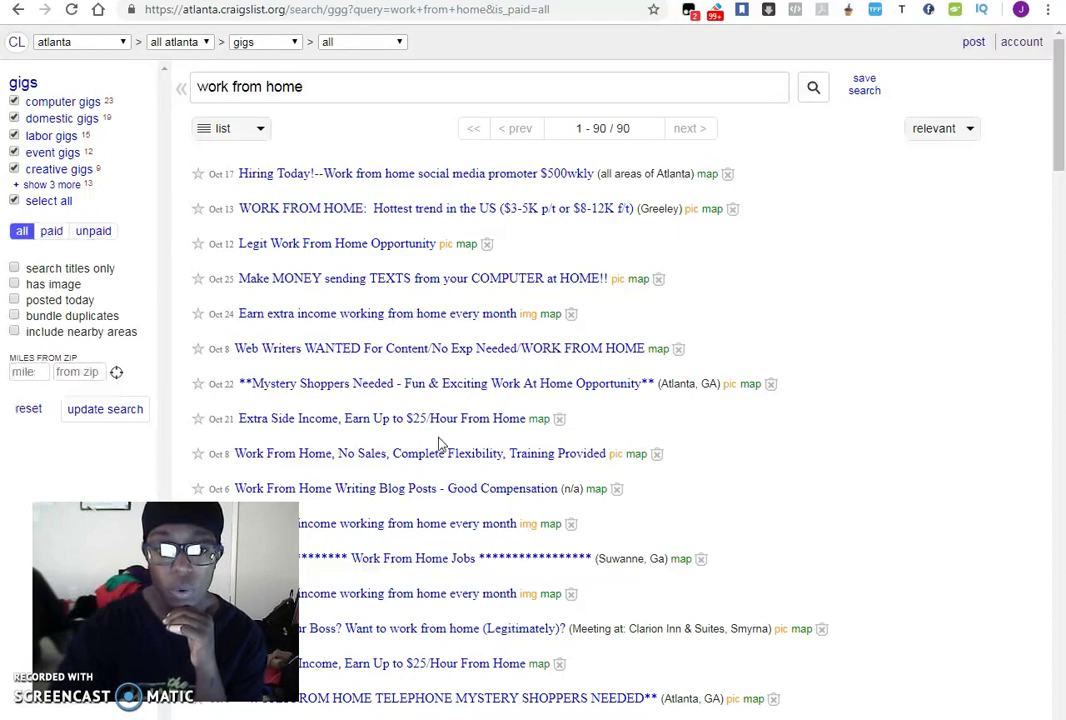
{"action": "scroll", "coordinate": [951, 495], "scroll_direction": "down", "scroll_amount": 1}
{"action": "scroll", "coordinate": [951, 495], "scroll_direction": "down", "scroll_amount": 3}
{"action": "scroll", "coordinate": [949, 495], "scroll_direction": "up", "scroll_amount": 3}
{"action": "left_click", "coordinate": [17, 12]}
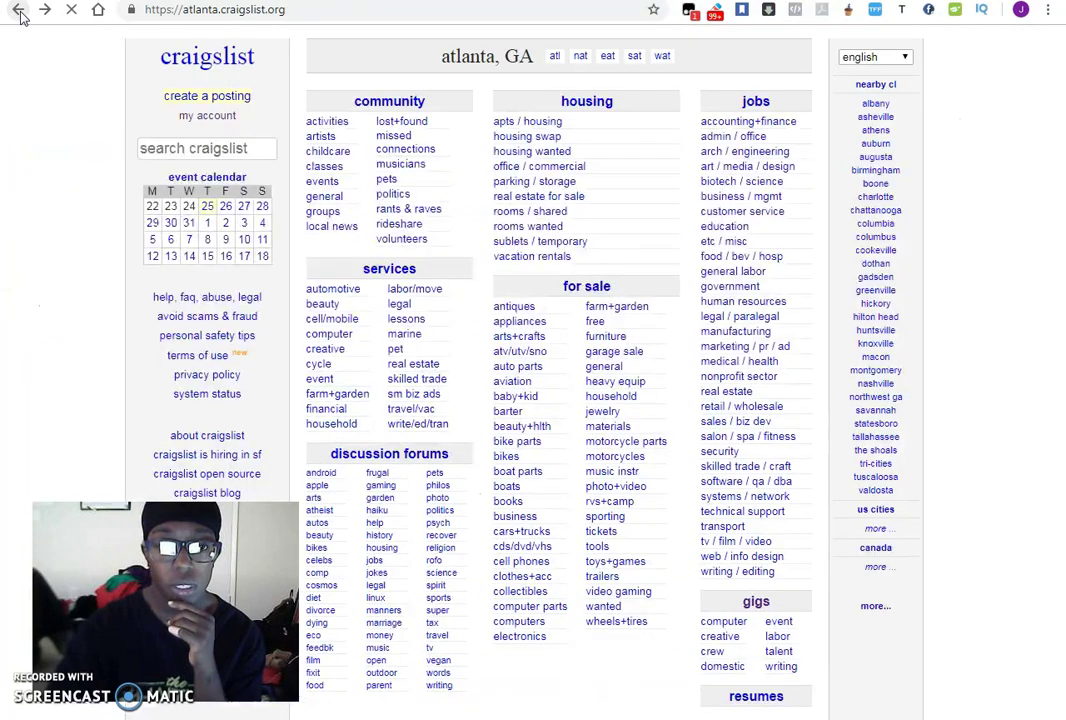
Search the Atlanta resumes section for 'work from home'.
{"action": "left_click", "coordinate": [757, 697]}
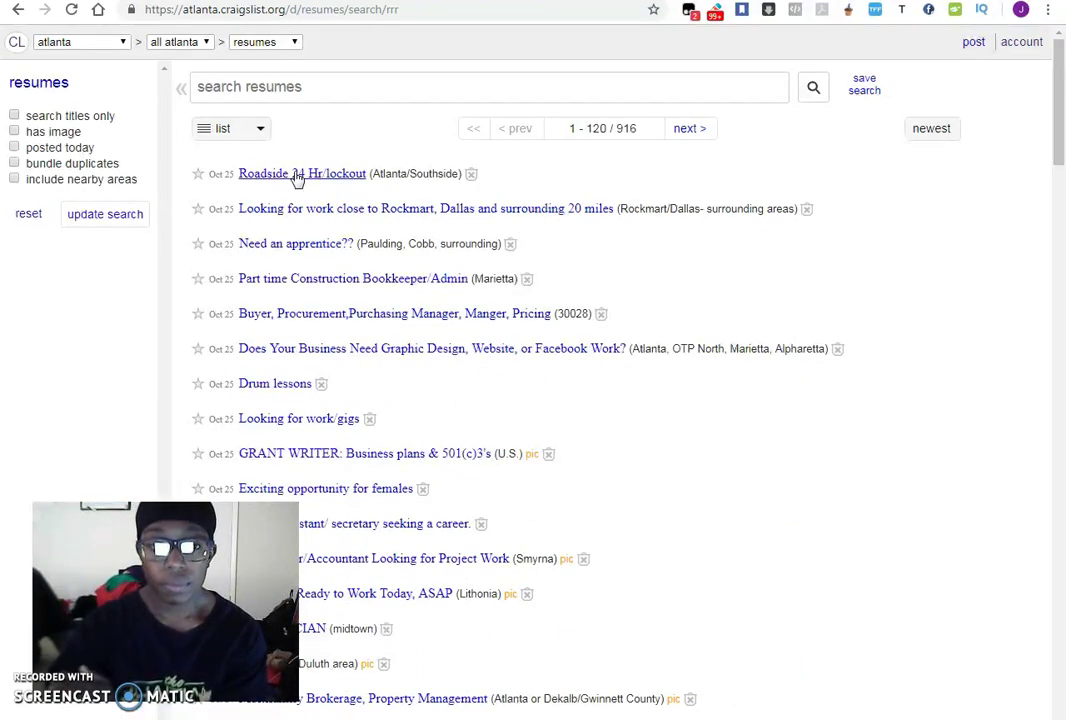
{"action": "left_click", "coordinate": [323, 84]}
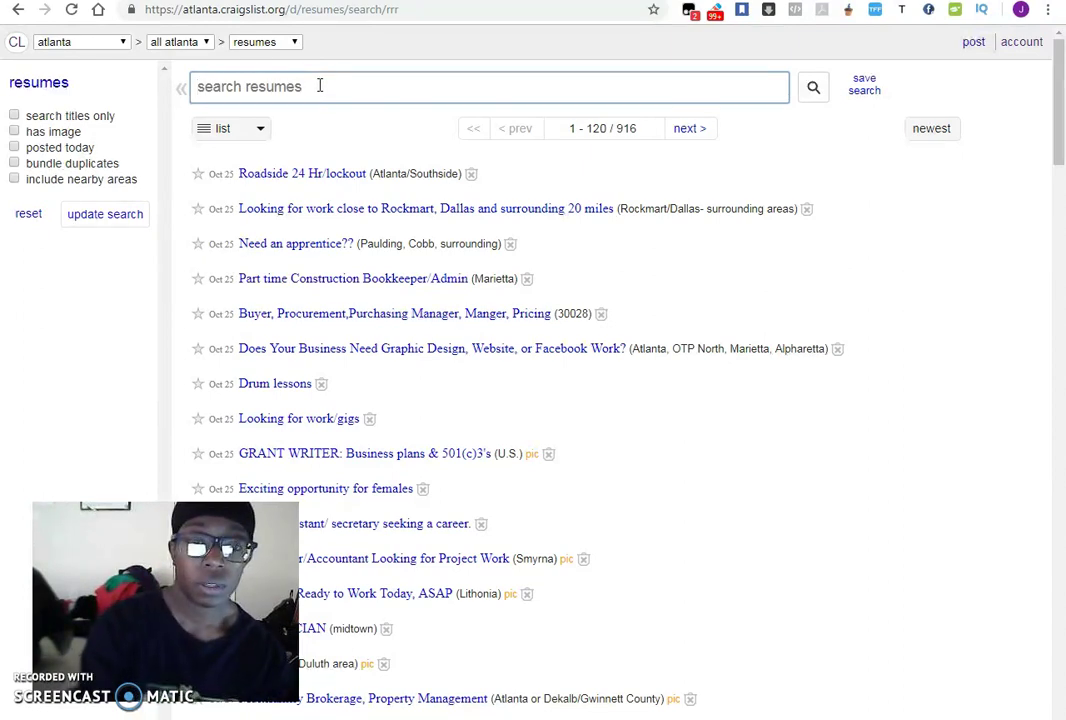
{"action": "type", "text": "work "}
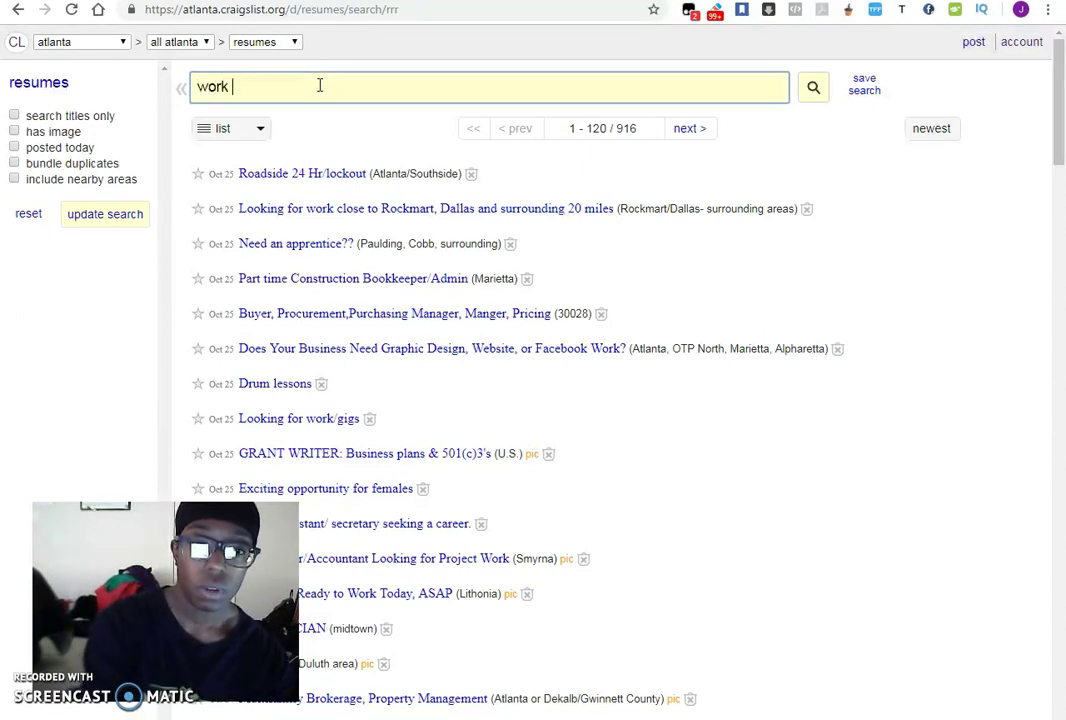
{"action": "type", "text": "from home"}
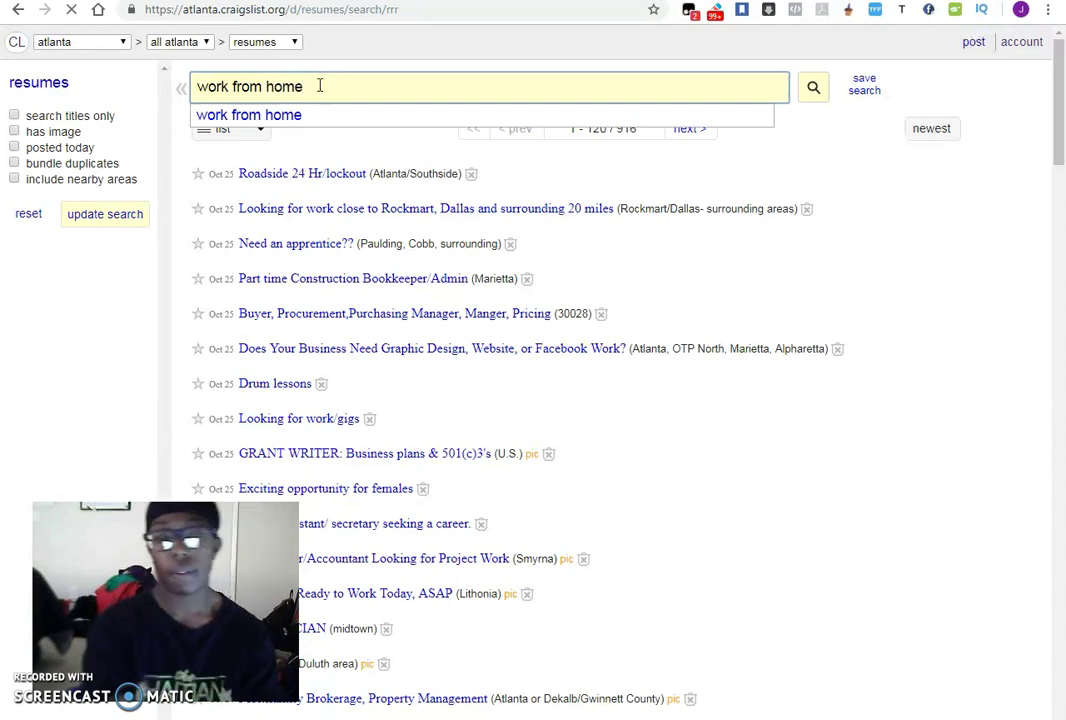
{"action": "key", "text": "Return"}
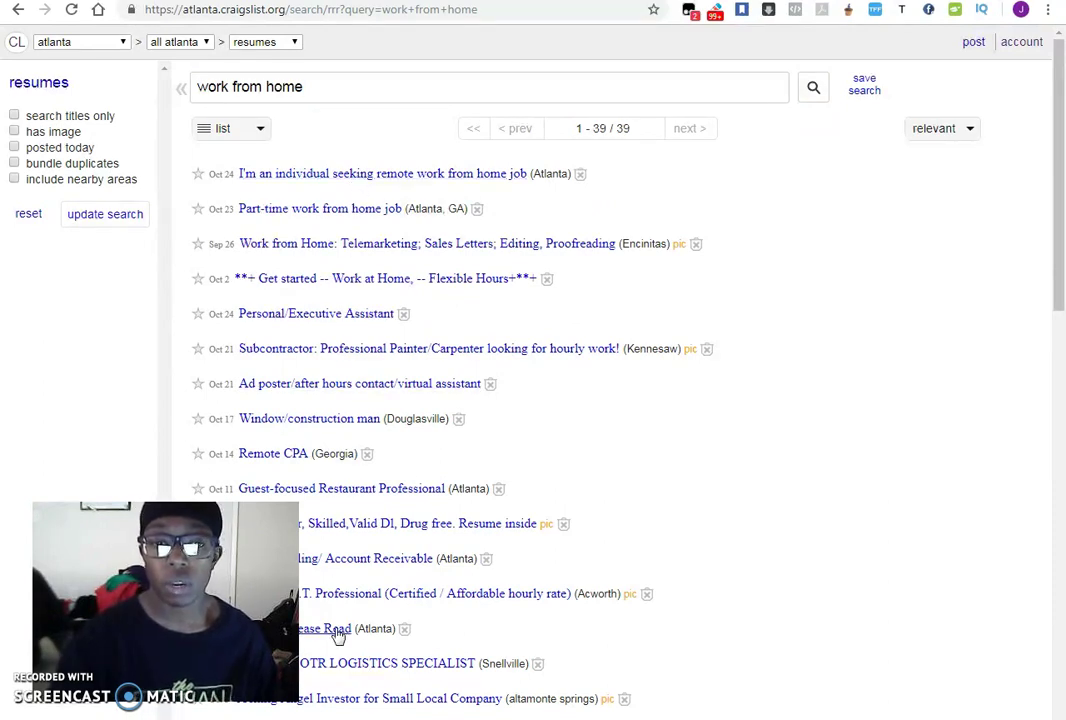
View the first matching resume posting, then return to the 39 results.
{"action": "left_click", "coordinate": [415, 179]}
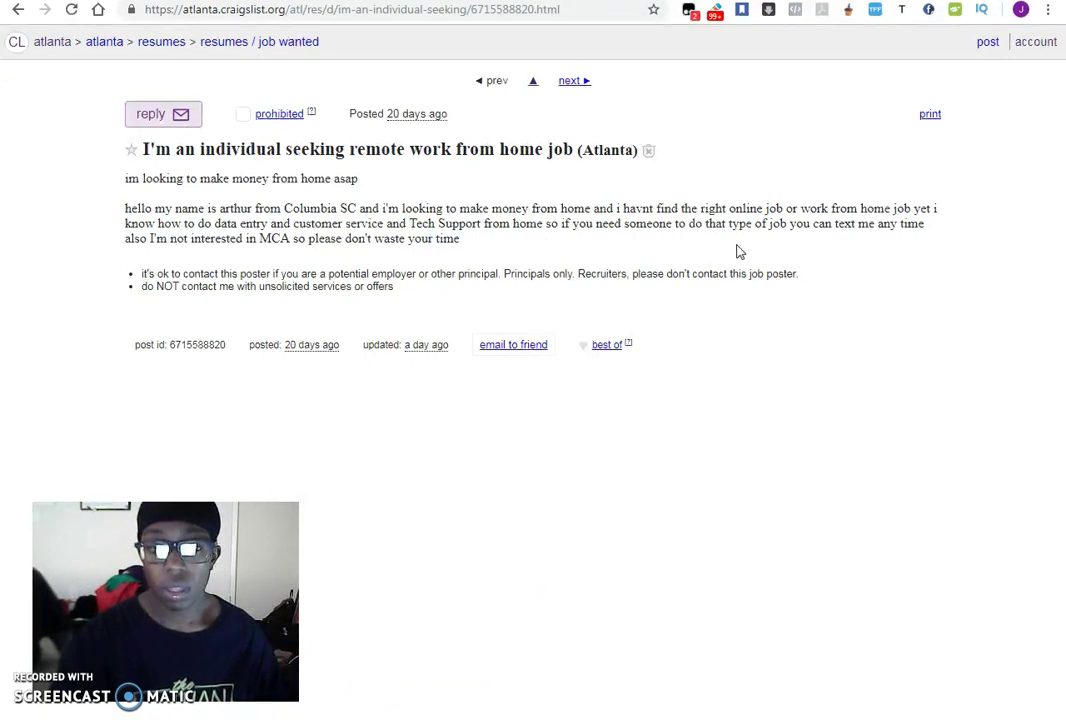
{"action": "left_click", "coordinate": [18, 12]}
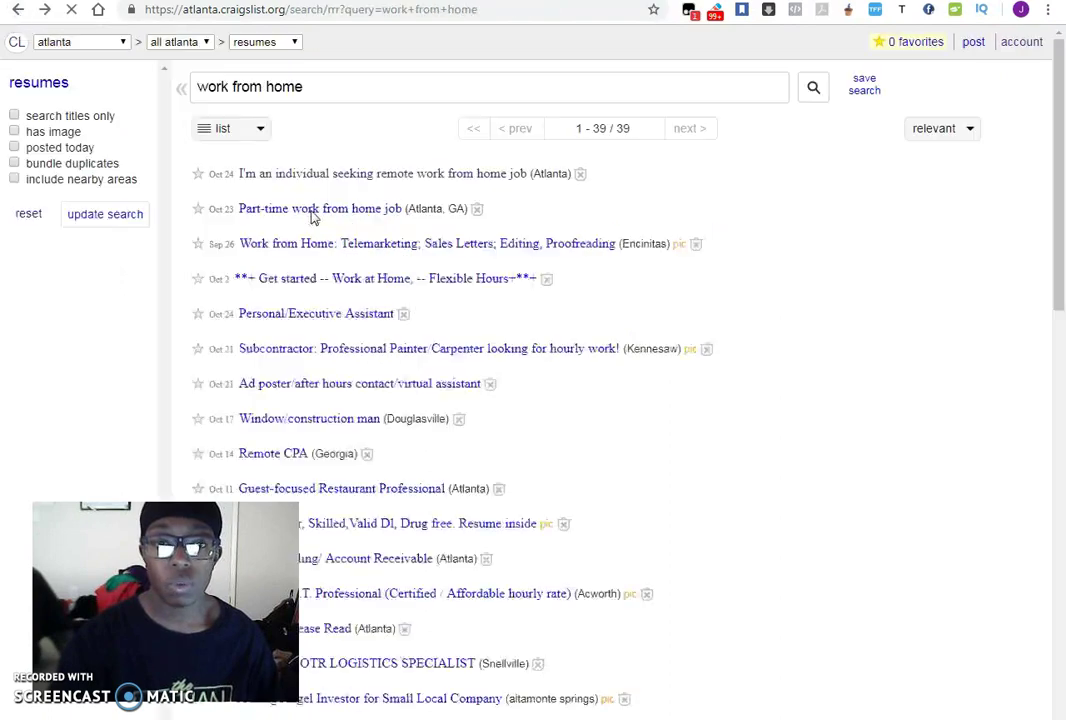
{"action": "scroll", "coordinate": [328, 243], "scroll_direction": "down", "scroll_amount": 5}
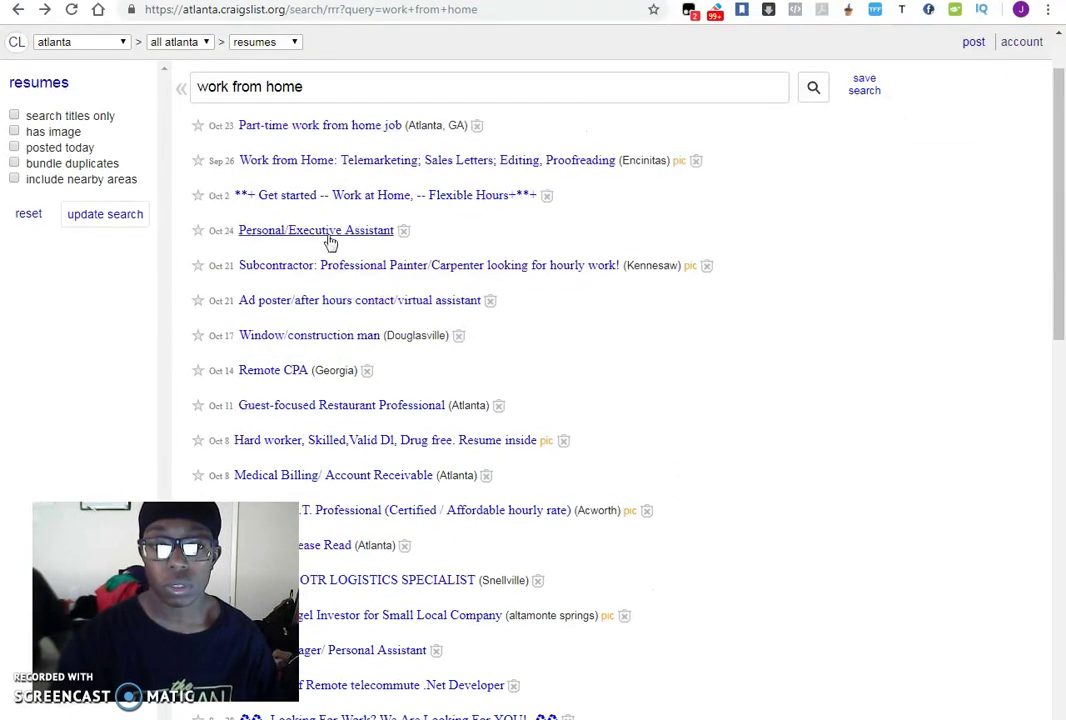
{"action": "scroll", "coordinate": [417, 625], "scroll_direction": "up", "scroll_amount": 5}
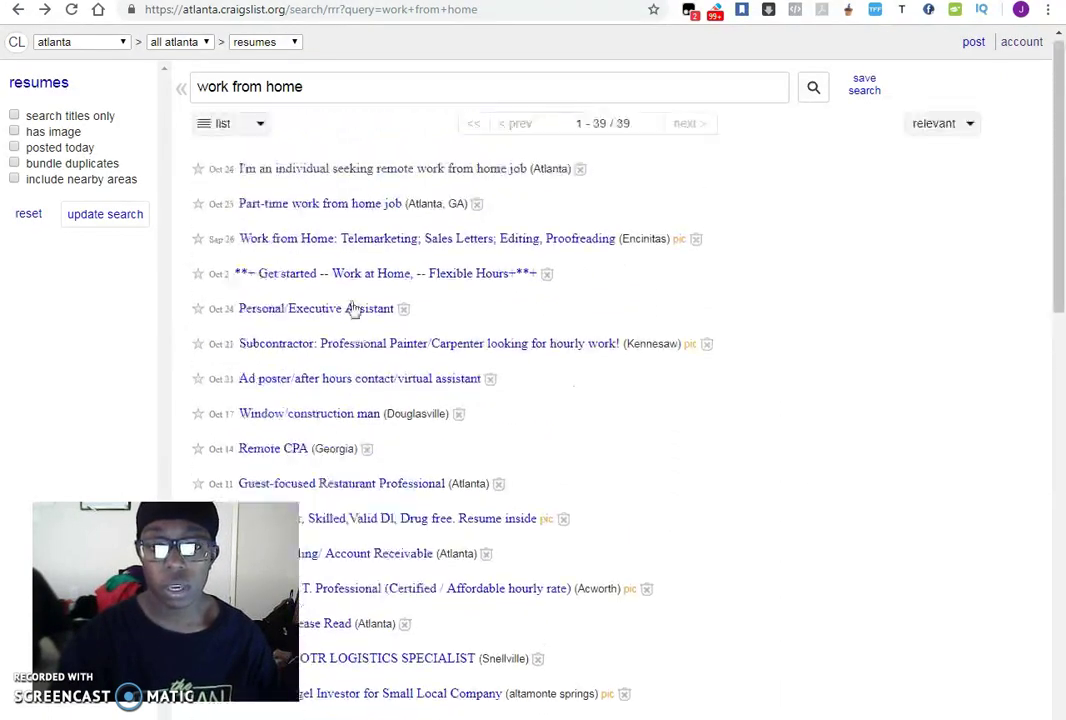
Save the resumes 'work from home' search with its email alert enabled, then switch to Gmail.
{"action": "left_click", "coordinate": [864, 91]}
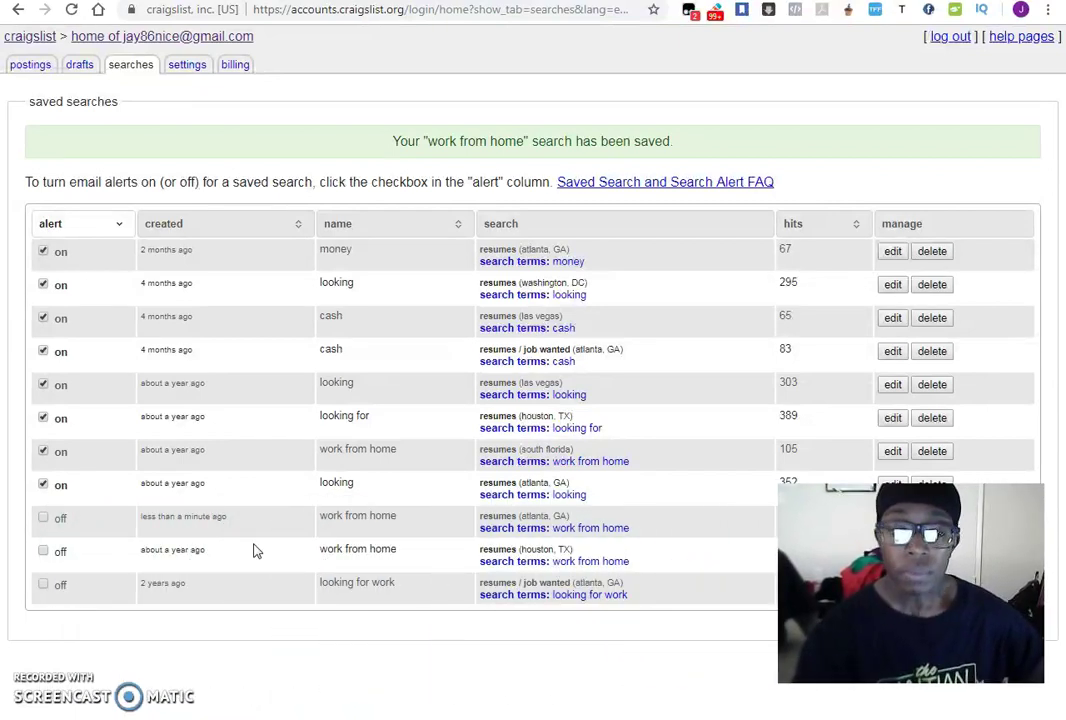
{"action": "left_click", "coordinate": [44, 519]}
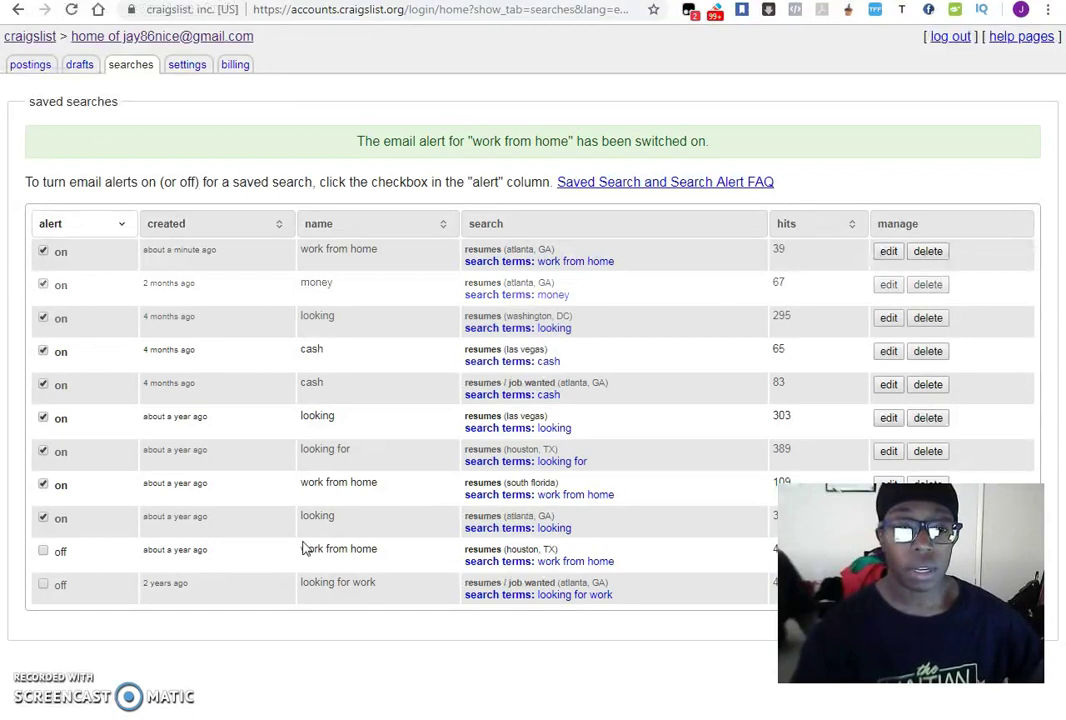
{"action": "key", "text": "ctrl+Tab"}
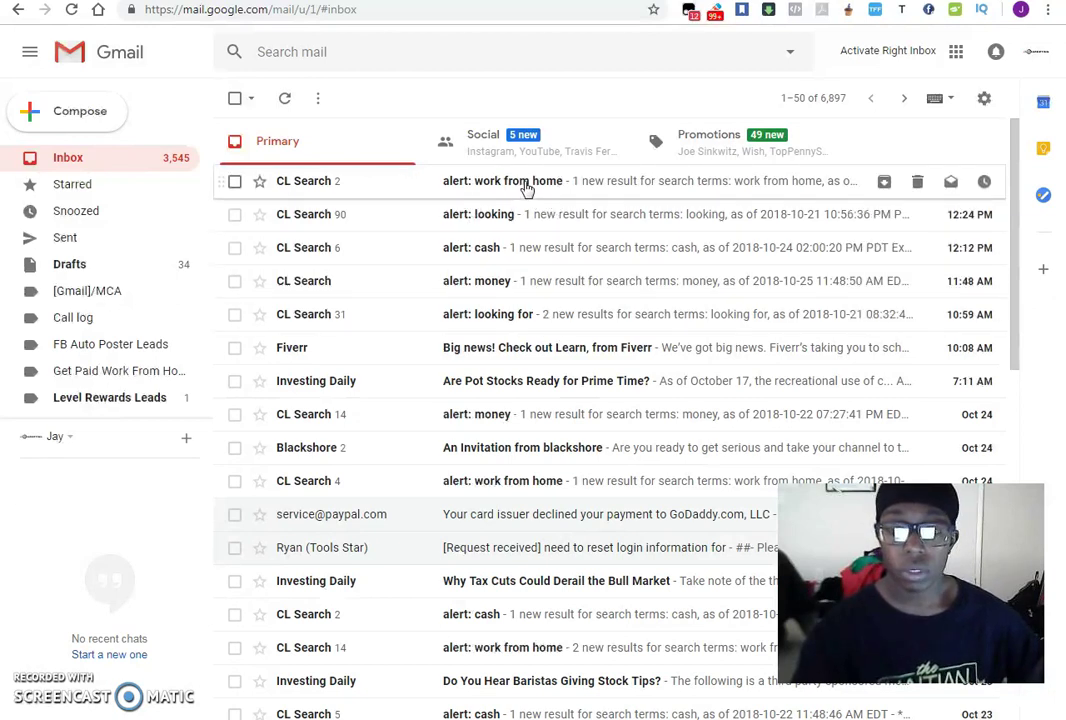
{"action": "left_click", "coordinate": [527, 189]}
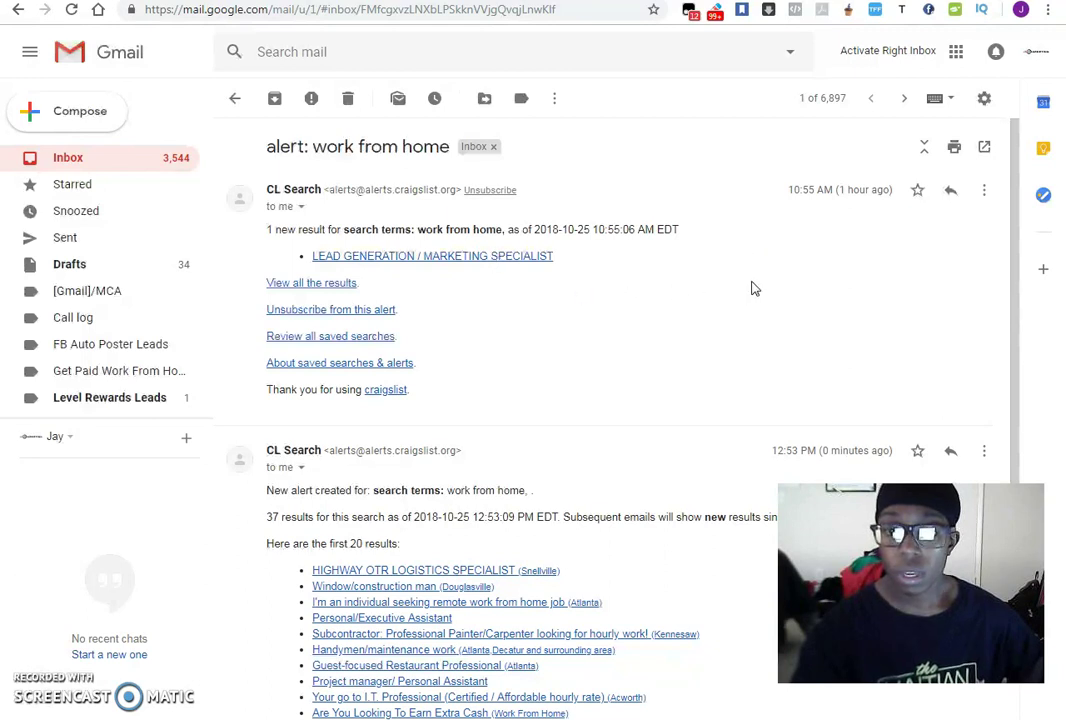
{"action": "scroll", "coordinate": [752, 285], "scroll_direction": "down", "scroll_amount": 4}
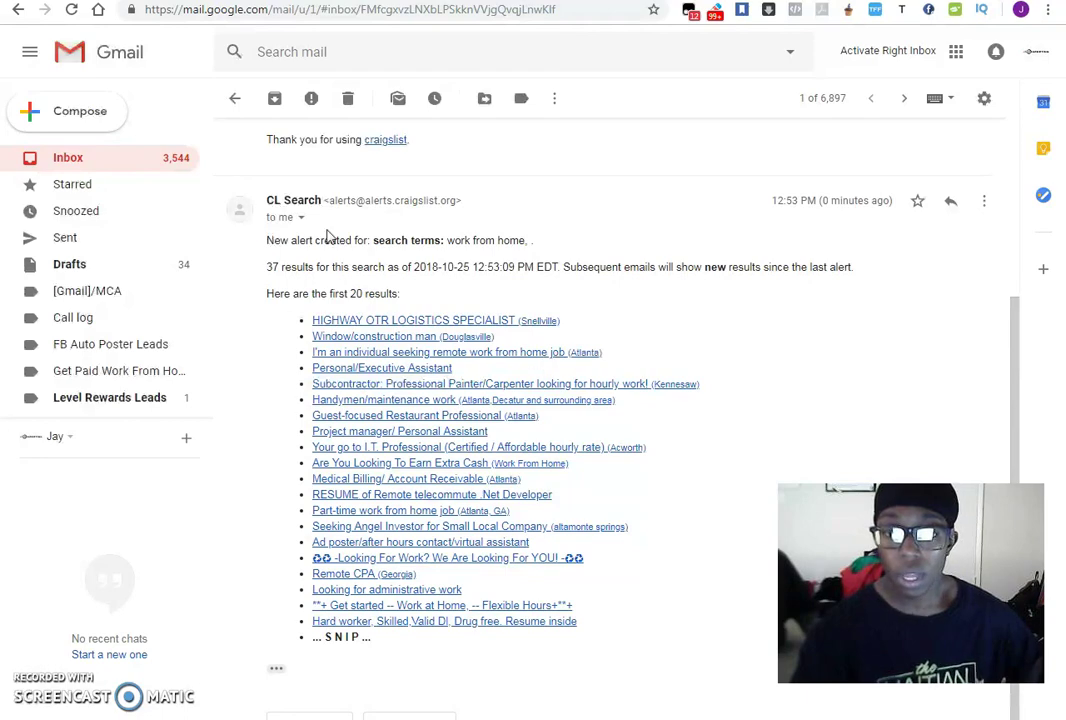
{"action": "scroll", "coordinate": [697, 317], "scroll_direction": "down", "scroll_amount": 1}
{"action": "scroll", "coordinate": [695, 458], "scroll_direction": "up", "scroll_amount": 1}
{"action": "scroll", "coordinate": [695, 458], "scroll_direction": "up", "scroll_amount": 1}
{"action": "scroll", "coordinate": [697, 455], "scroll_direction": "down", "scroll_amount": 2}
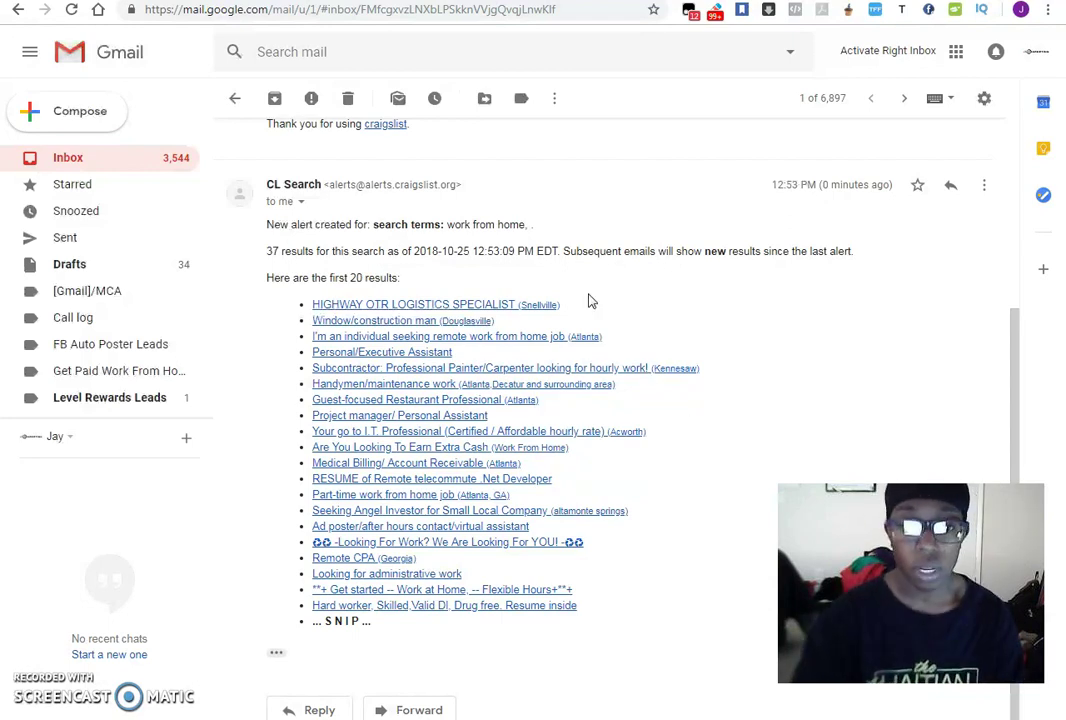
Copy the four-line template body from the sent 'Lost ID,no job' reply, then return to the inbox.
{"action": "left_click", "coordinate": [120, 246]}
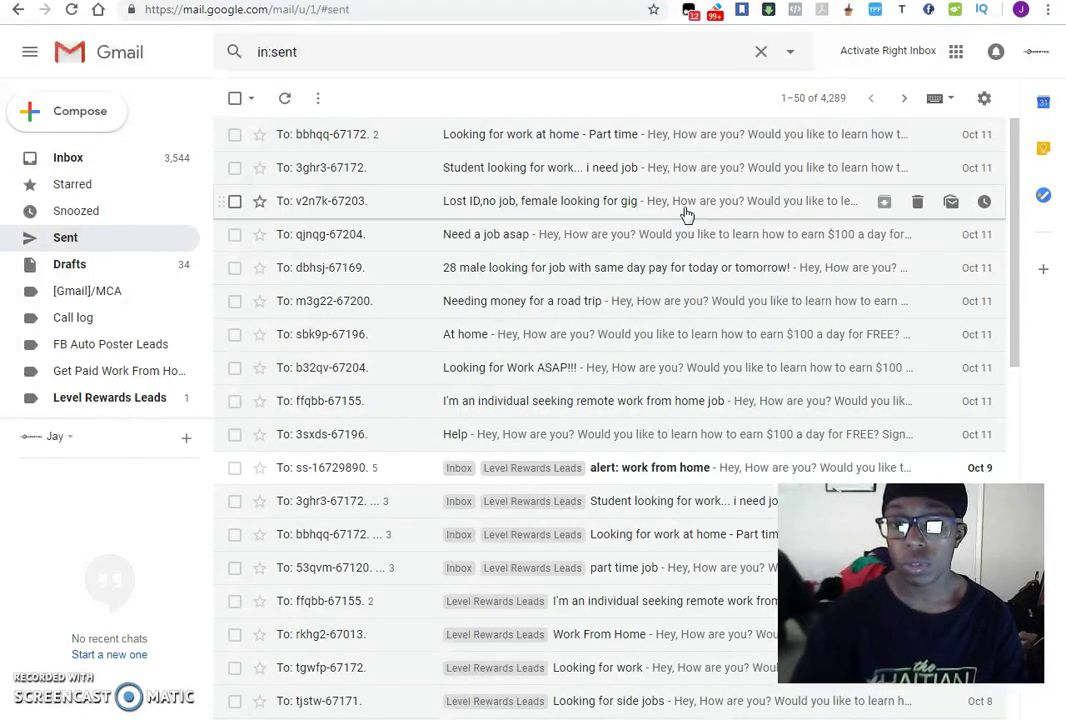
{"action": "left_click", "coordinate": [688, 210]}
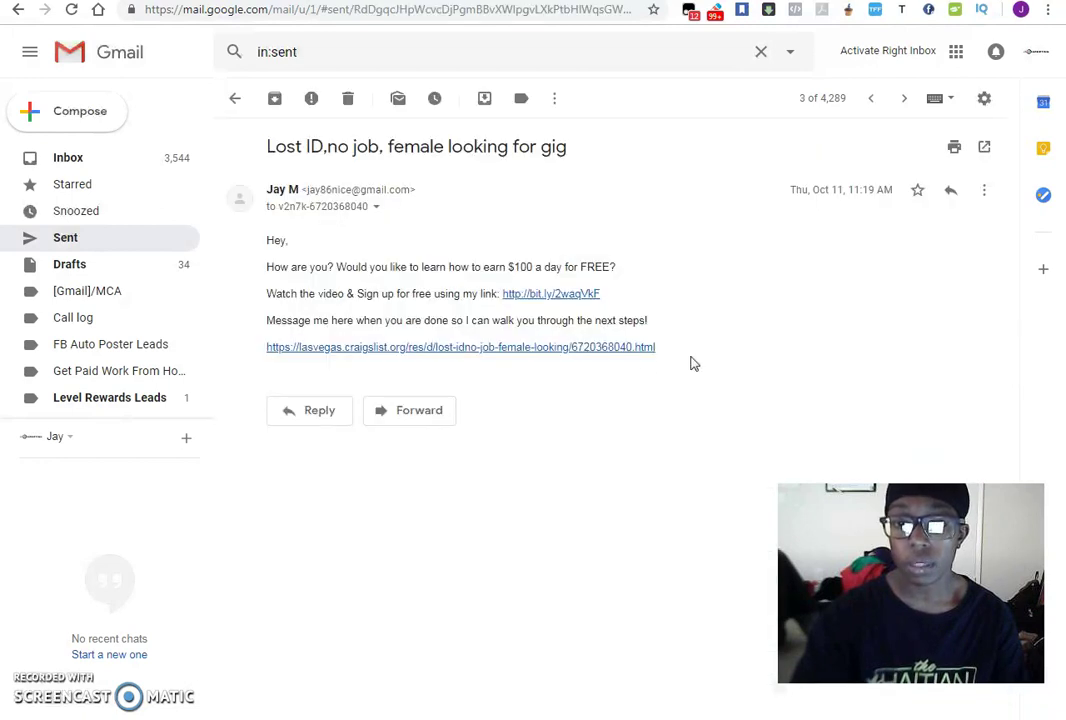
{"action": "left_click_drag", "start_coordinate": [658, 322], "coordinate": [270, 241]}
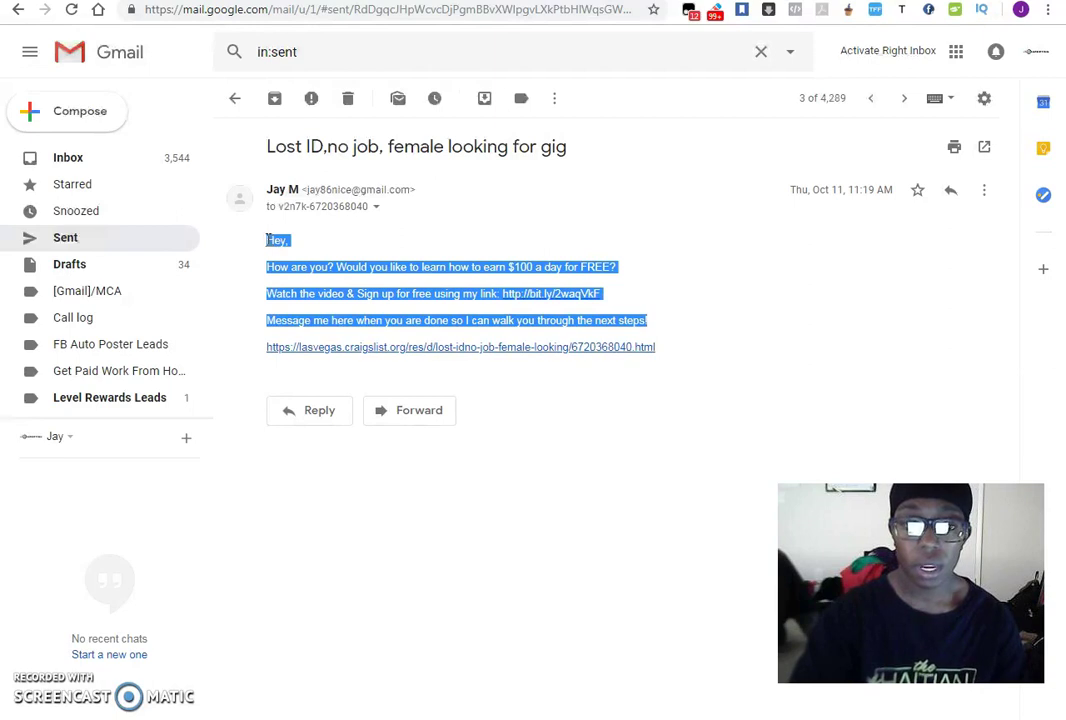
{"action": "left_click", "coordinate": [593, 229]}
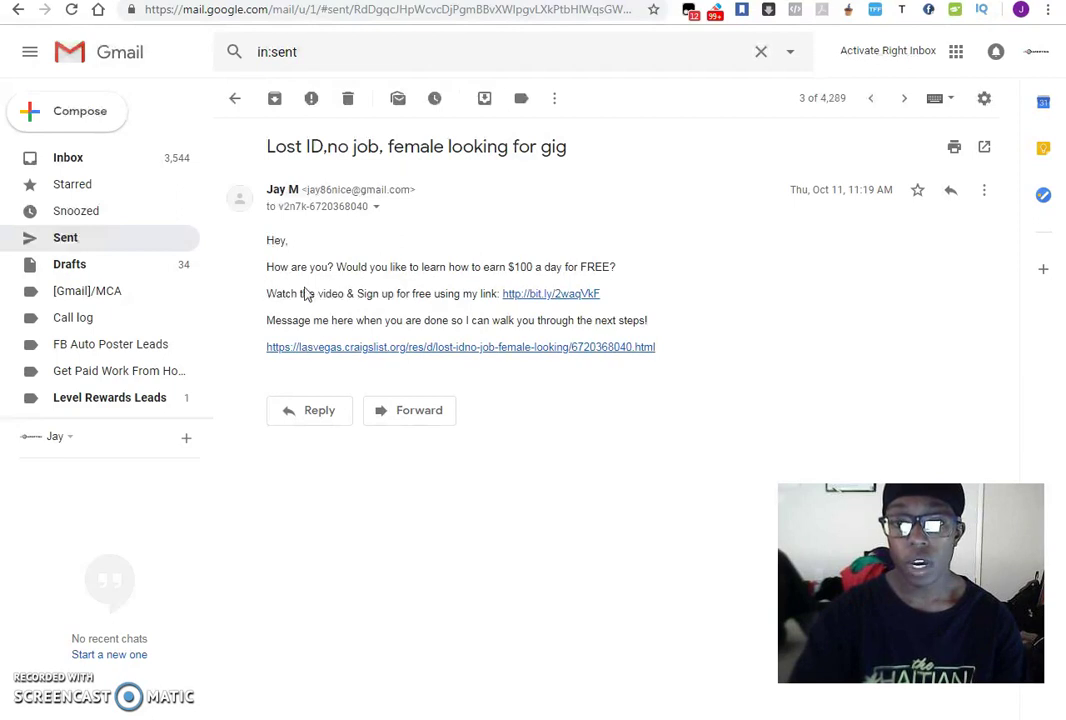
{"action": "left_click", "coordinate": [95, 163]}
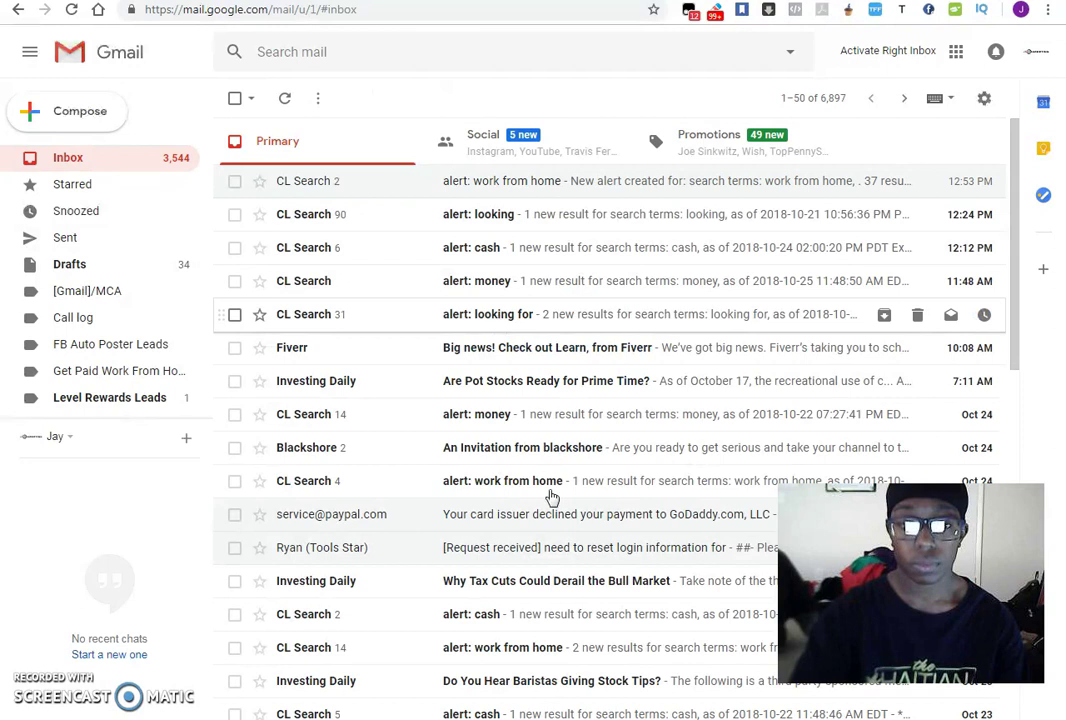
From the 'alert: work from home' email, open the 'I'm an individual seeking remote work from home job' posting.
{"action": "left_click", "coordinate": [519, 186]}
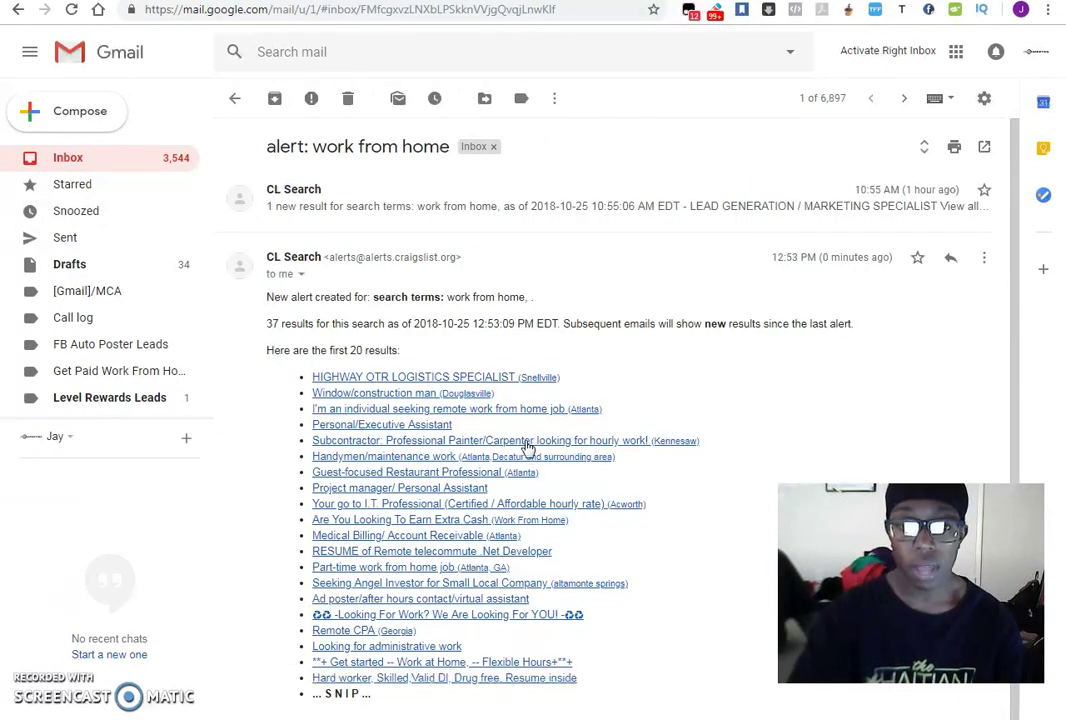
{"action": "left_click", "coordinate": [492, 410]}
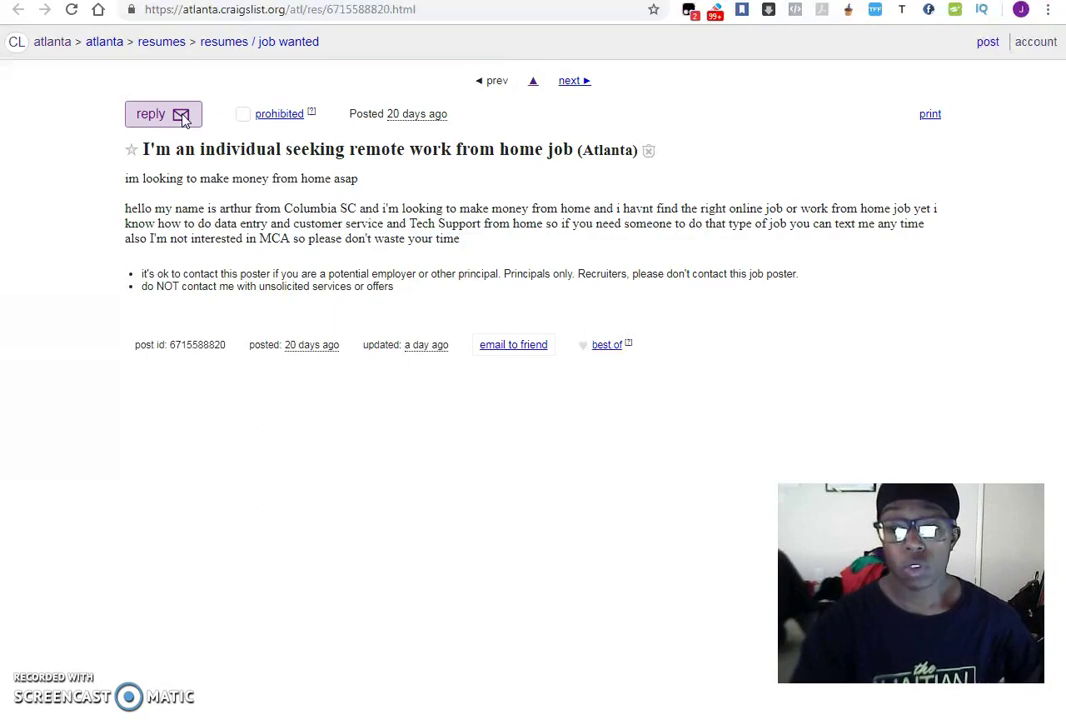
Reply to the resume poster using the Gmail webmail option.
{"action": "left_click", "coordinate": [182, 117]}
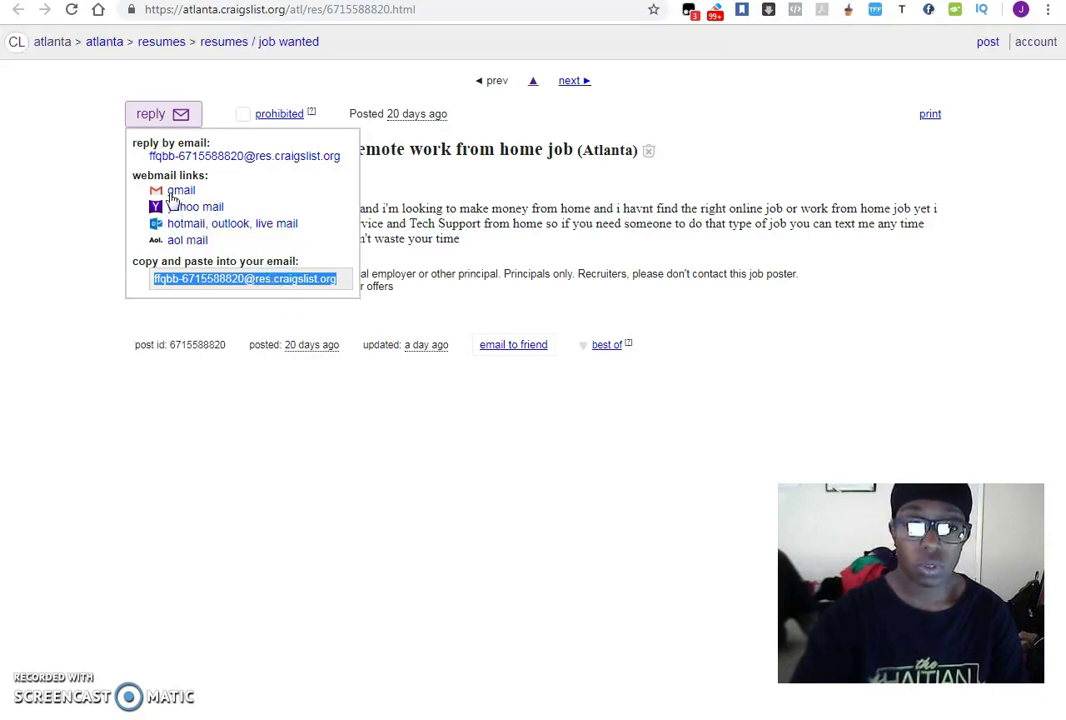
{"action": "left_click", "coordinate": [181, 192]}
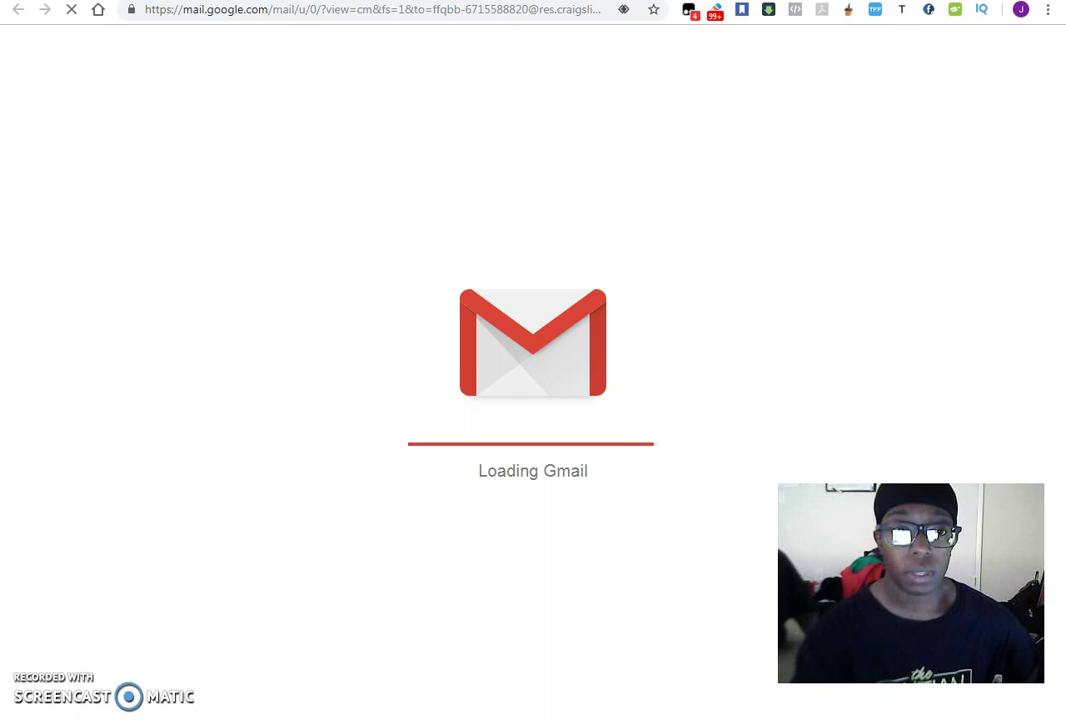
Keep the current sender account in the Thunderbird reply and shift the compose window lower right.
{"action": "left_click", "coordinate": [220, 9]}
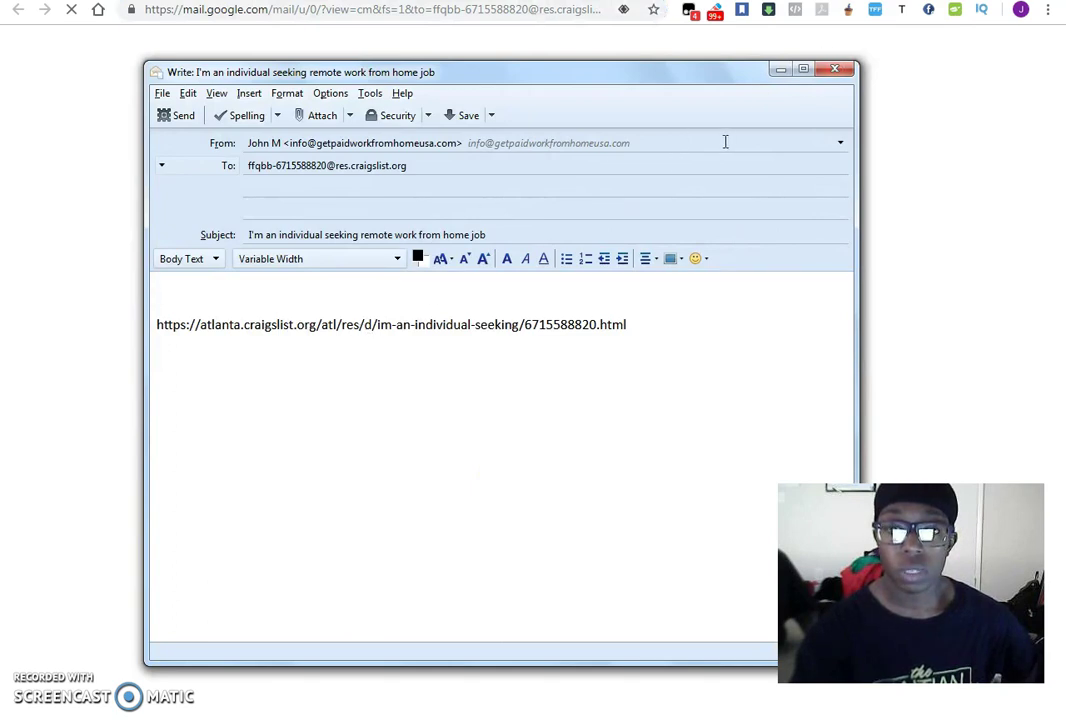
{"action": "left_click", "coordinate": [841, 144]}
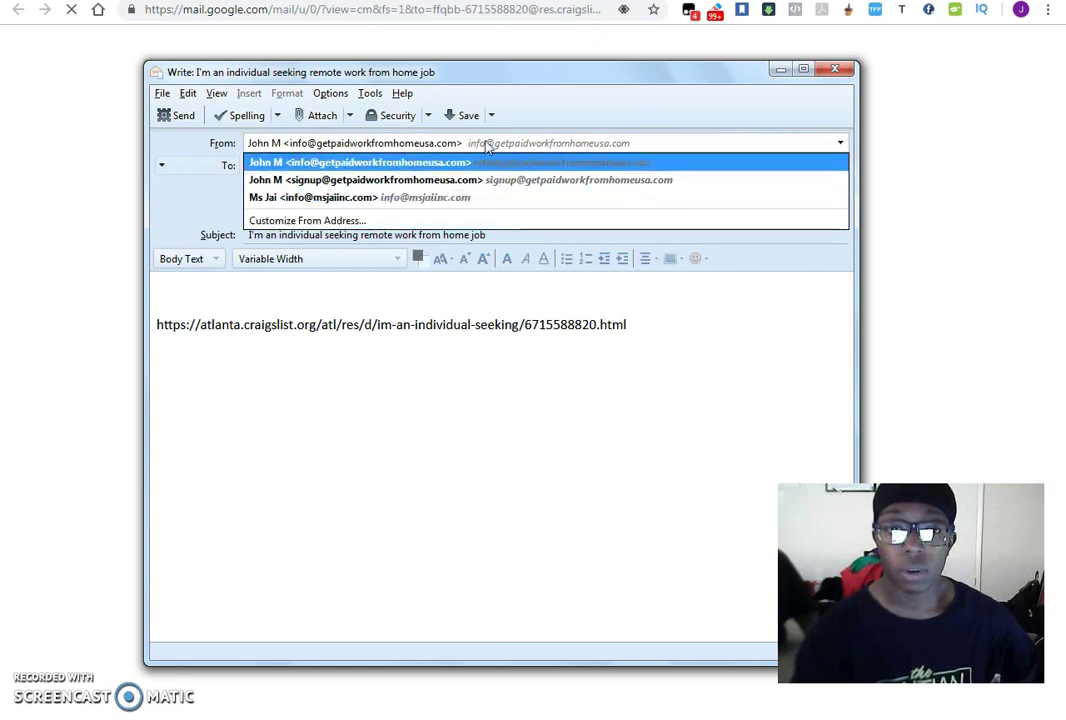
{"action": "left_click", "coordinate": [452, 395]}
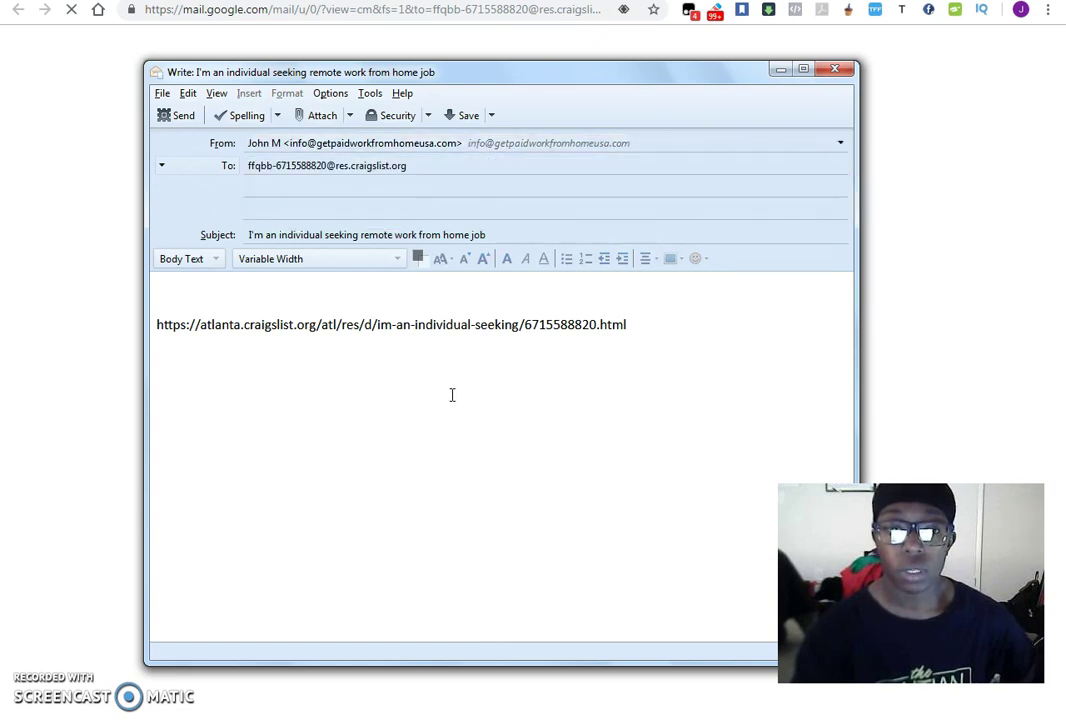
{"action": "left_click", "coordinate": [168, 283]}
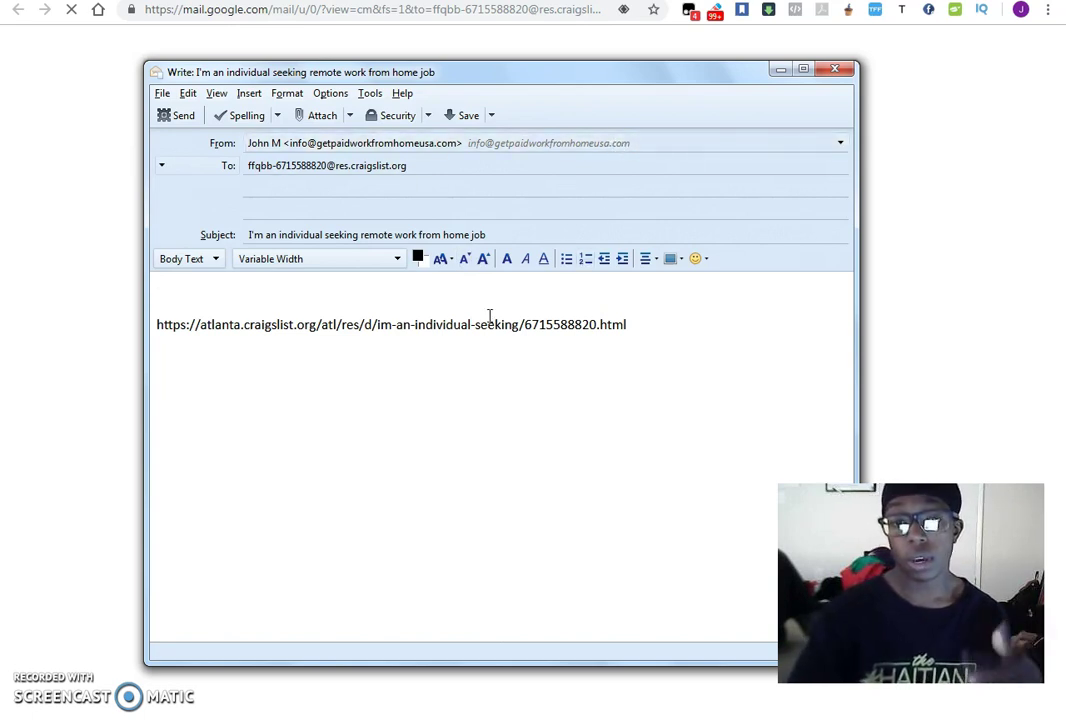
{"action": "left_click", "coordinate": [752, 145]}
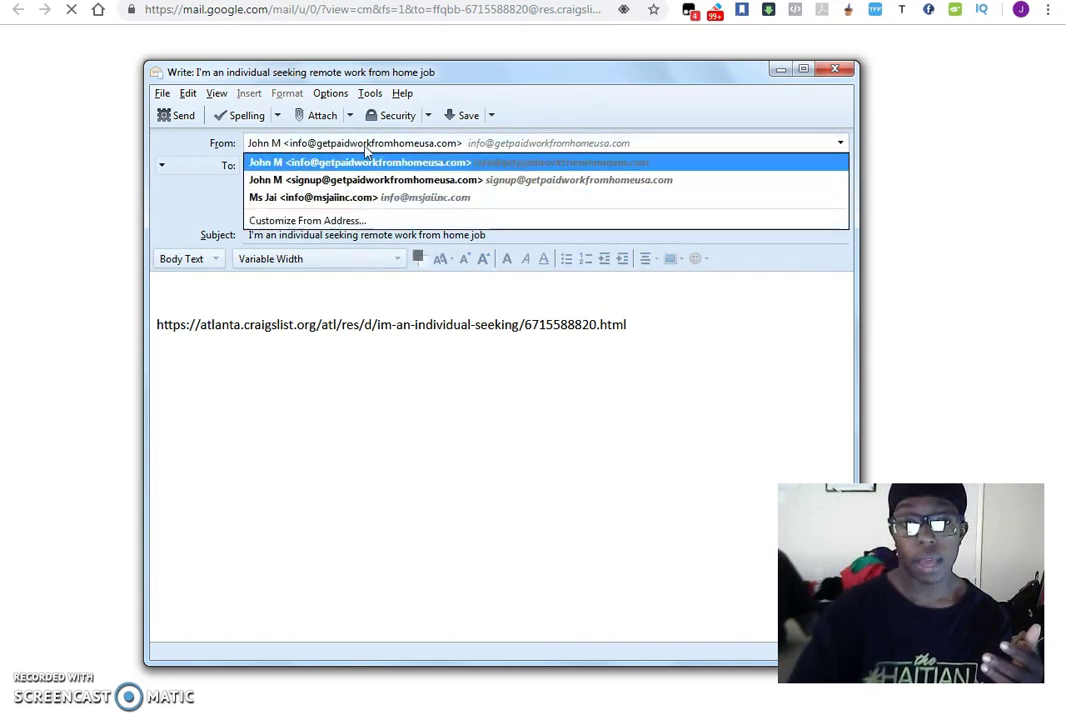
{"action": "left_click", "coordinate": [209, 236]}
{"action": "left_click_drag", "start_coordinate": [330, 72], "coordinate": [368, 158]}
Paste the $100-a-day template into the reply, delete the craigslist link line, and send it now.
{"action": "left_click", "coordinate": [290, 375]}
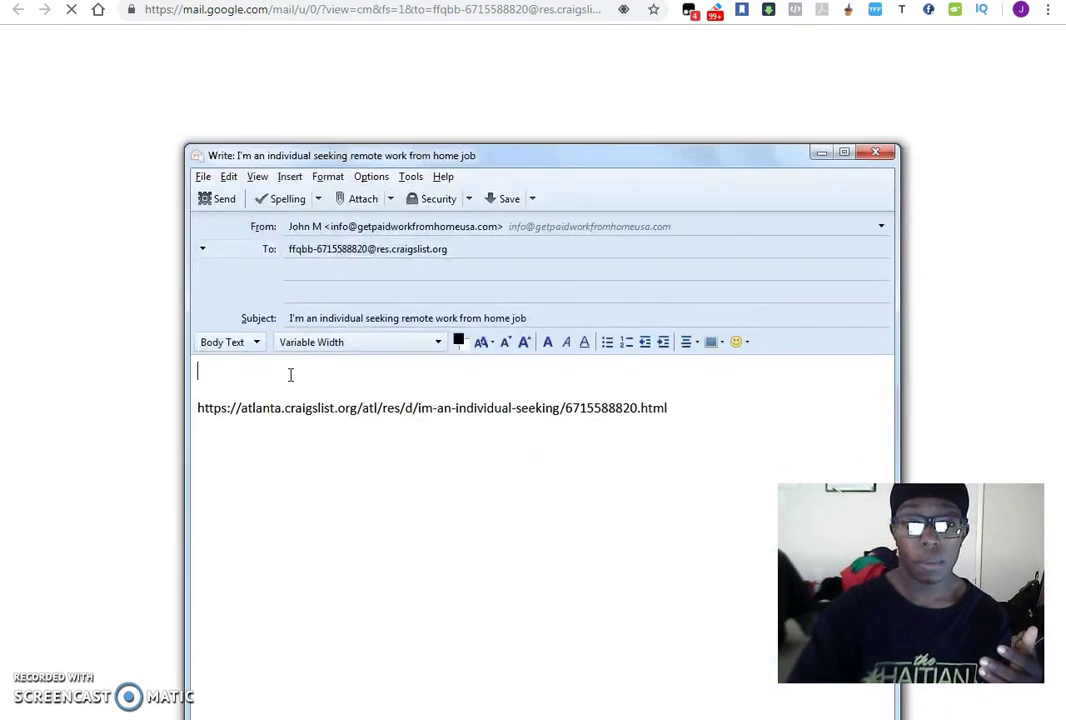
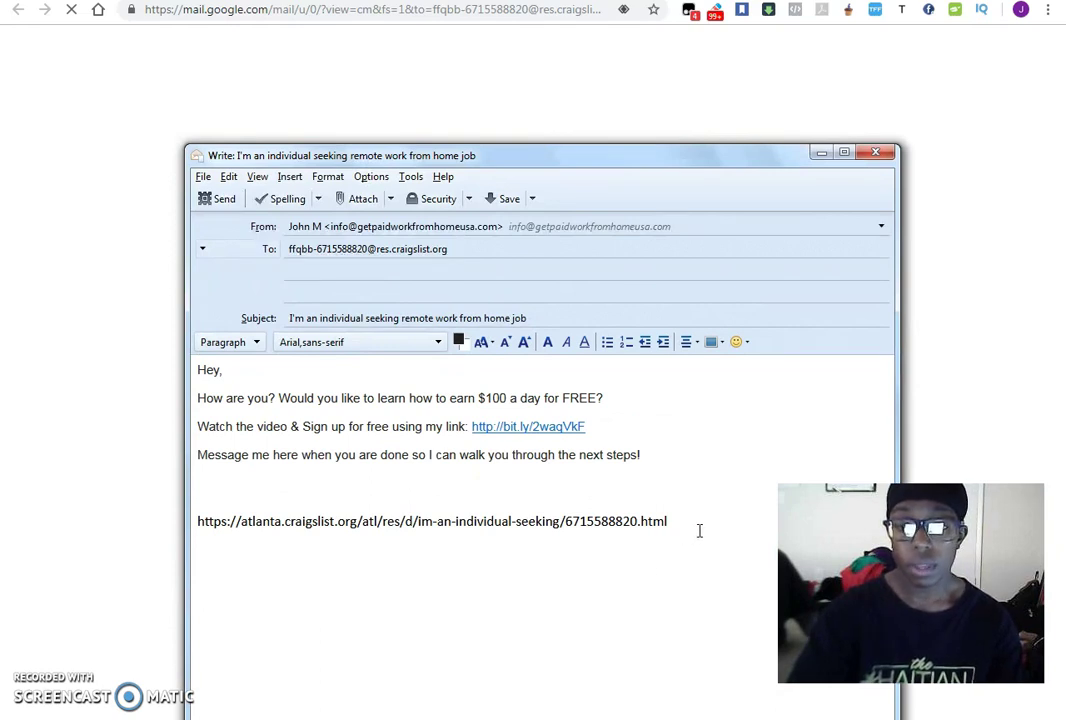
{"action": "left_click_drag", "start_coordinate": [699, 530], "coordinate": [155, 495]}
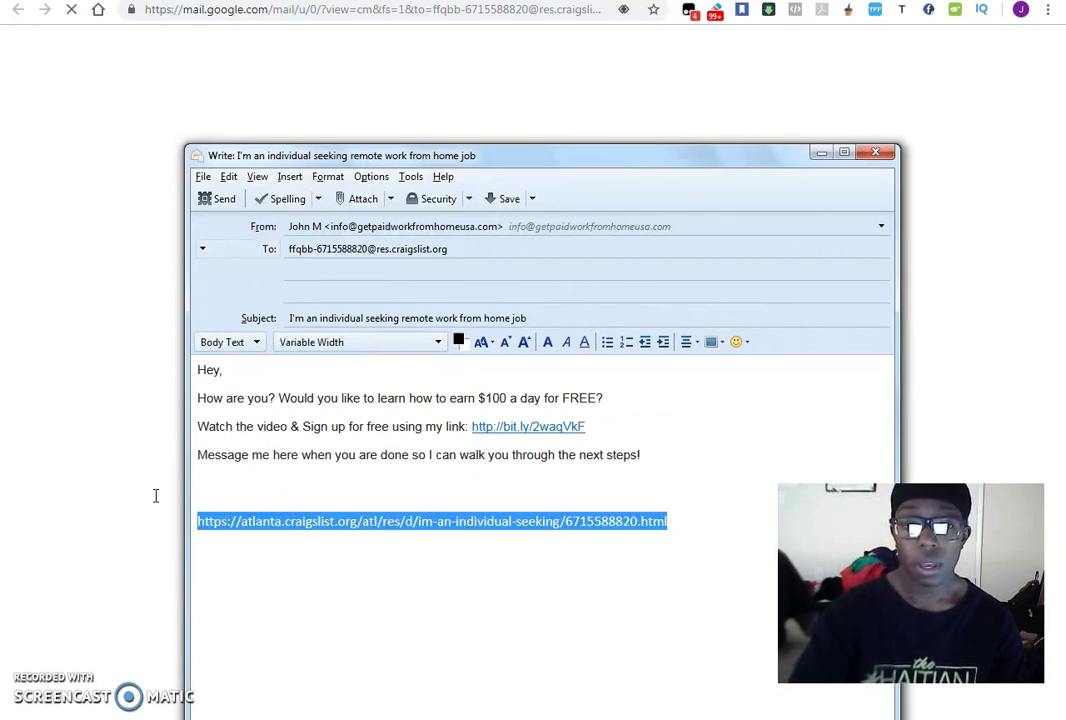
{"action": "key", "text": "BackSpace"}
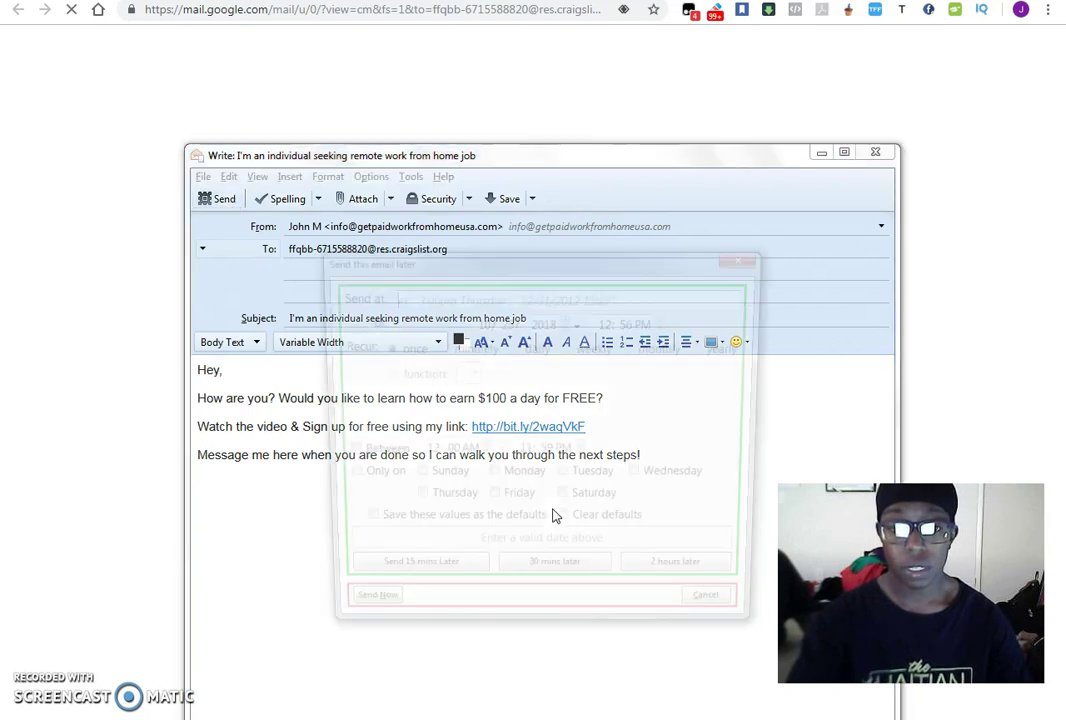
{"action": "left_click", "coordinate": [358, 619]}
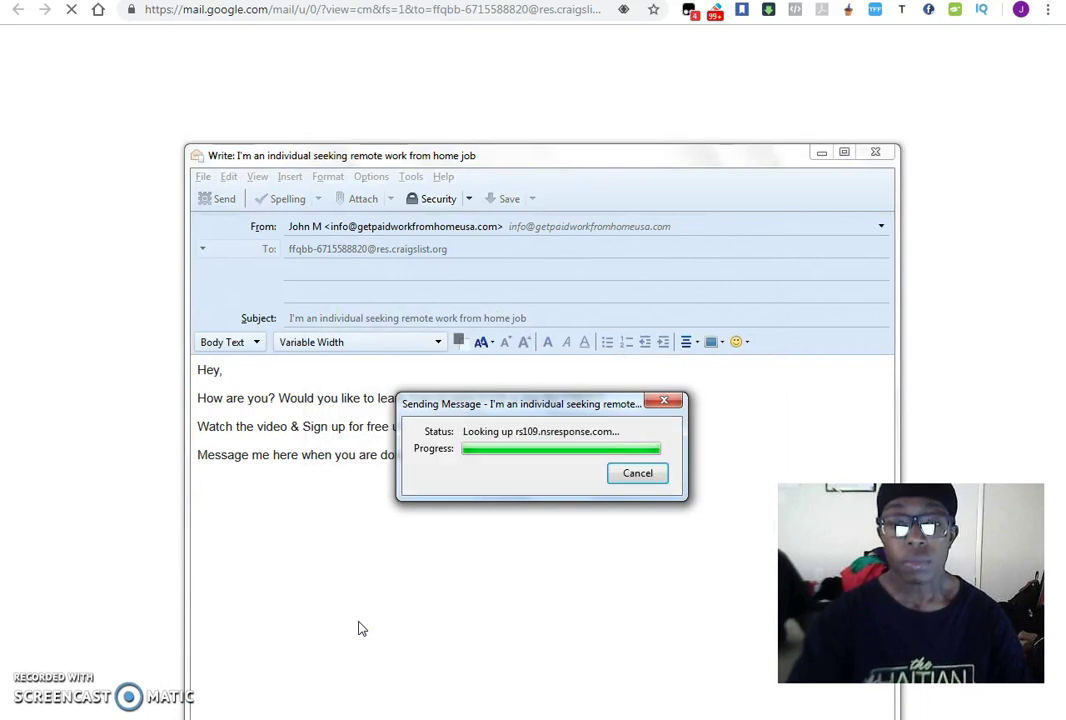
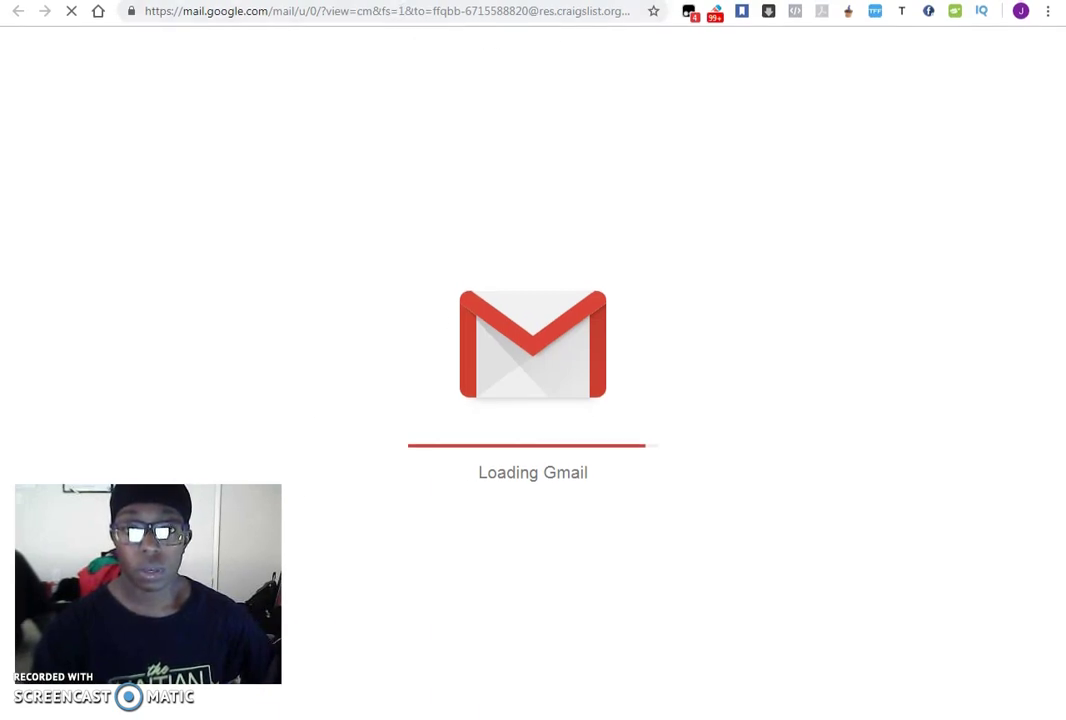
Toggle full screen and move from the Craigslist listing back to the Gmail 'alert: work from home' email.
{"action": "key", "text": "F11"}
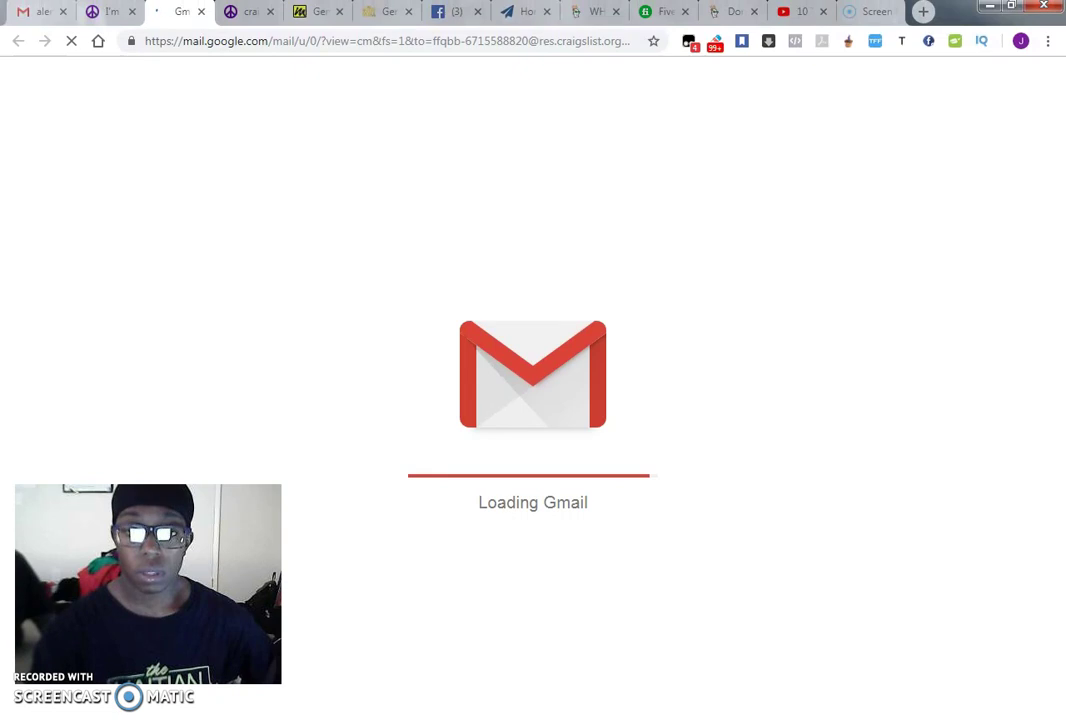
{"action": "key", "text": "F11"}
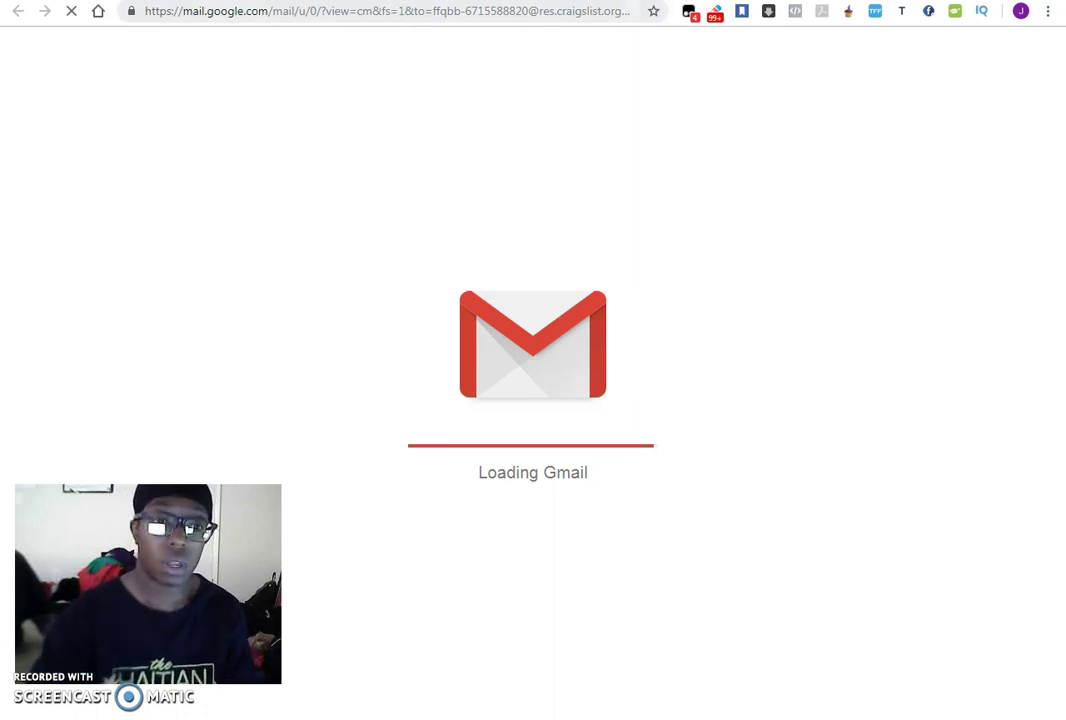
{"action": "key", "text": "ctrl+w"}
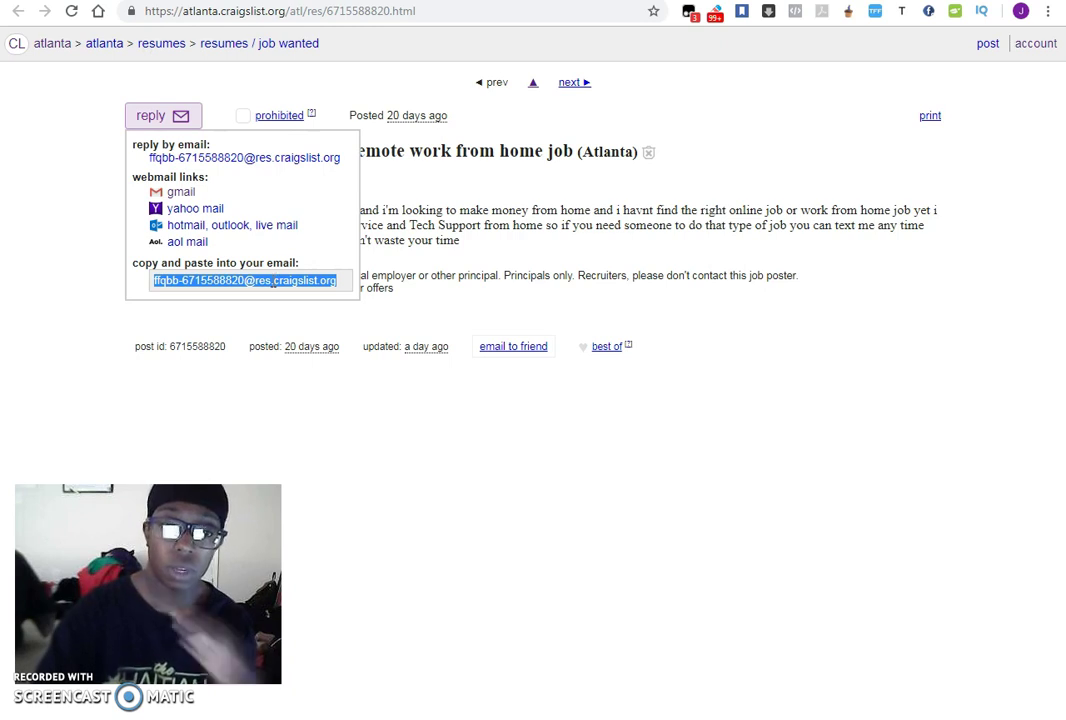
{"action": "key", "text": "ctrl+shift+t"}
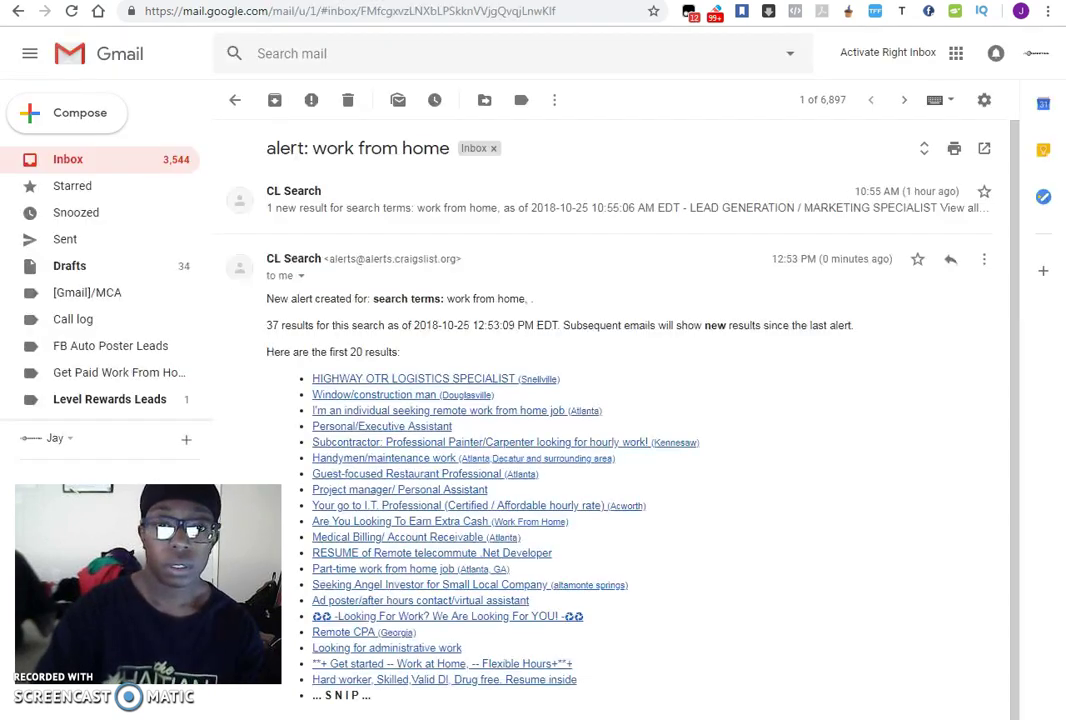
Open the Sent folder and scroll through its 4,289 sent messages.
{"action": "left_click", "coordinate": [110, 243]}
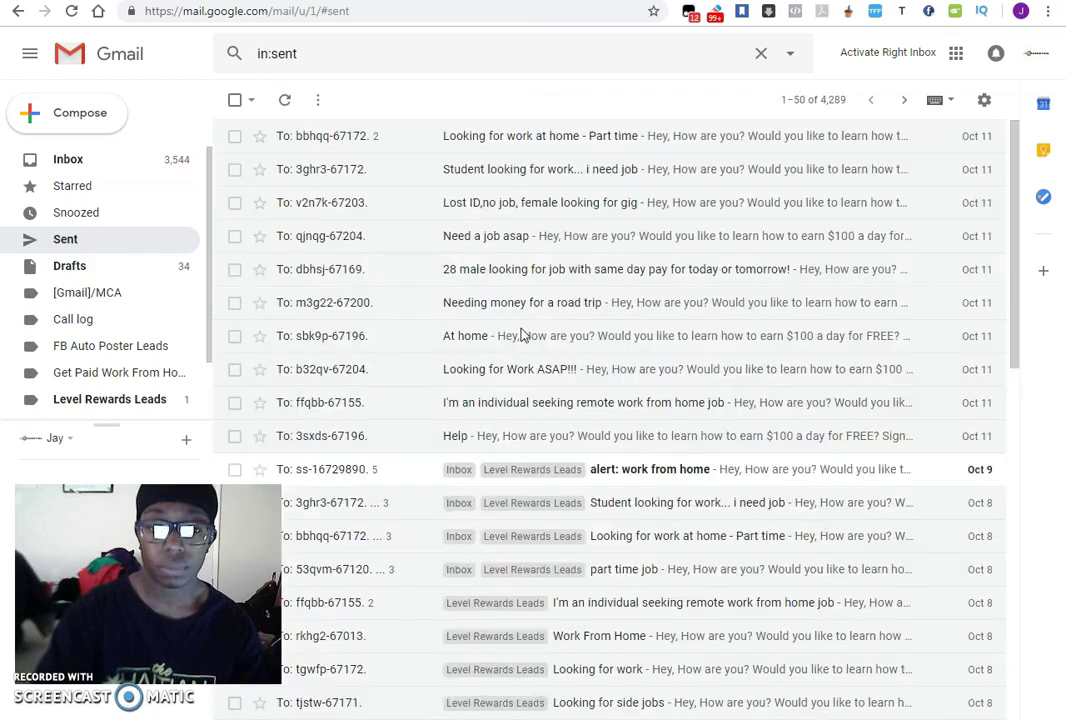
{"action": "scroll", "coordinate": [700, 311], "scroll_direction": "down", "scroll_amount": 3}
{"action": "scroll", "coordinate": [708, 312], "scroll_direction": "down", "scroll_amount": 6}
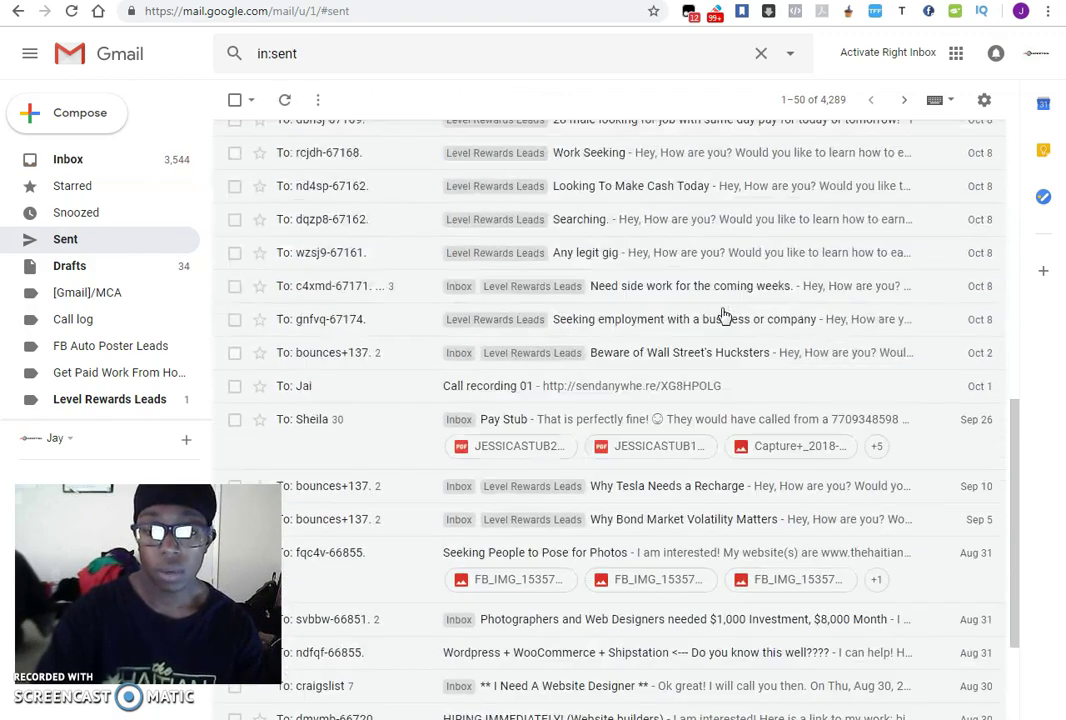
{"action": "scroll", "coordinate": [722, 311], "scroll_direction": "down", "scroll_amount": 4}
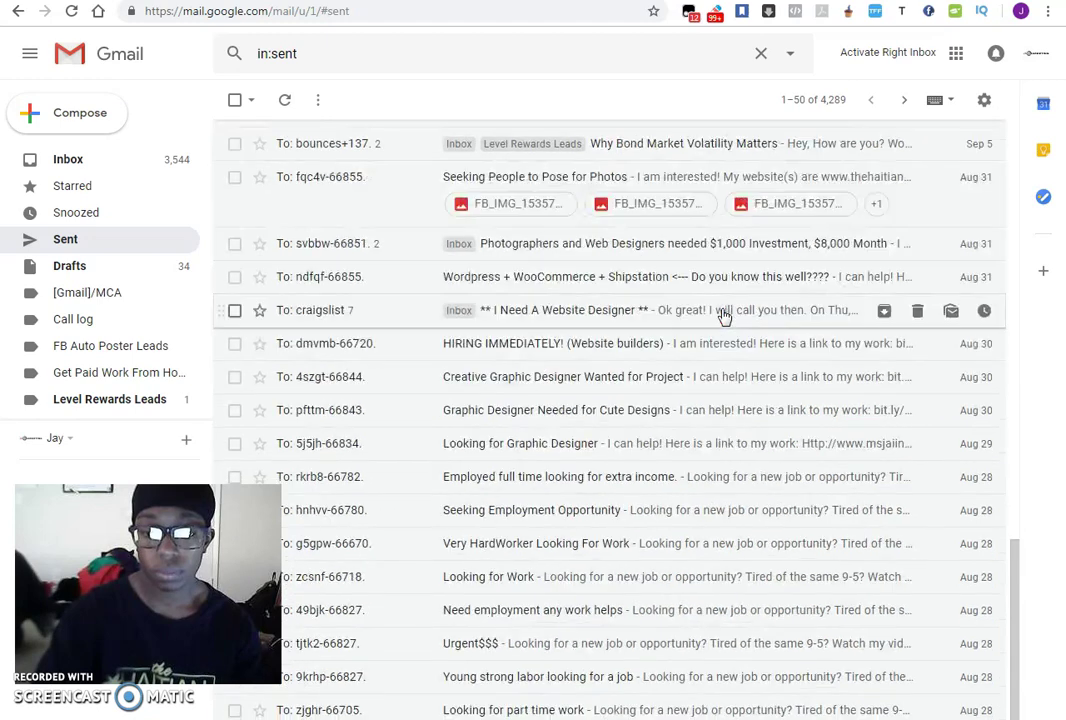
{"action": "scroll", "coordinate": [714, 331], "scroll_direction": "up", "scroll_amount": 5}
{"action": "scroll", "coordinate": [714, 331], "scroll_direction": "up", "scroll_amount": 7}
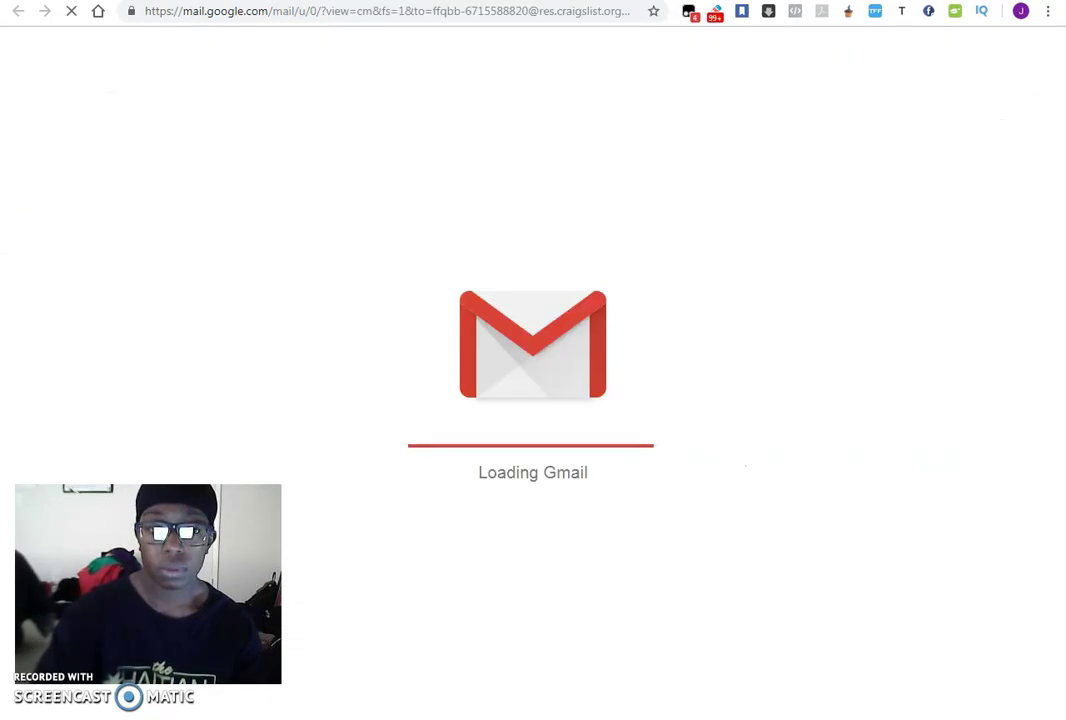
Glance at the Craigslist listing, then start a new blank message from Sent.
{"action": "key", "text": "ctrl+w"}
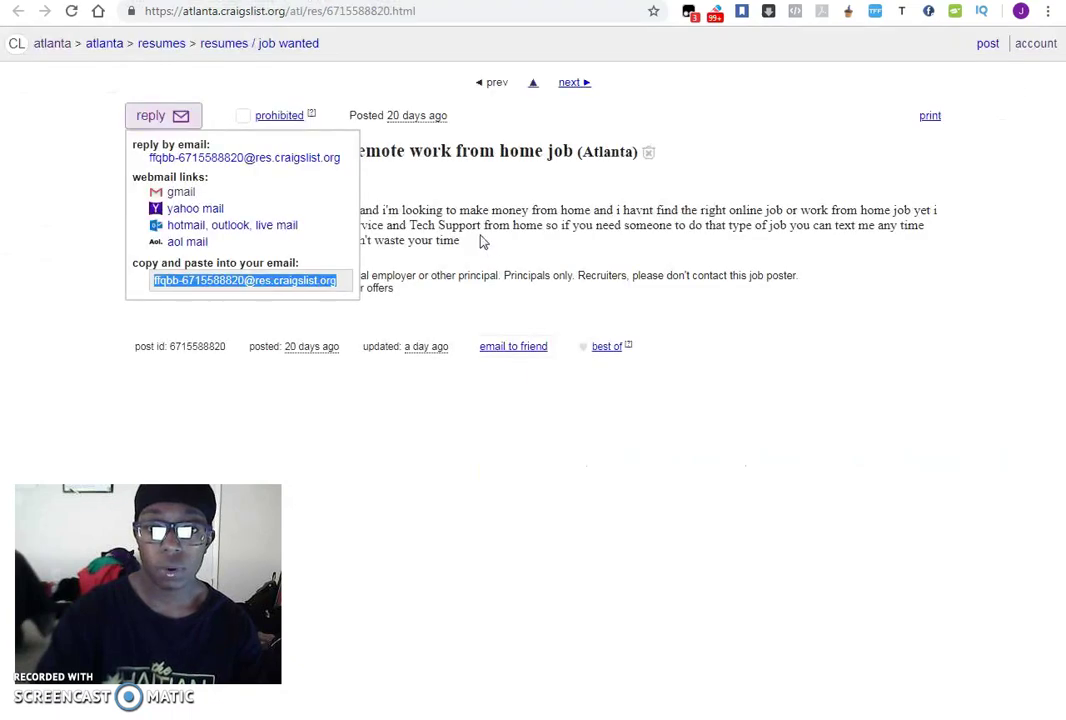
{"action": "key", "text": "ctrl+Tab"}
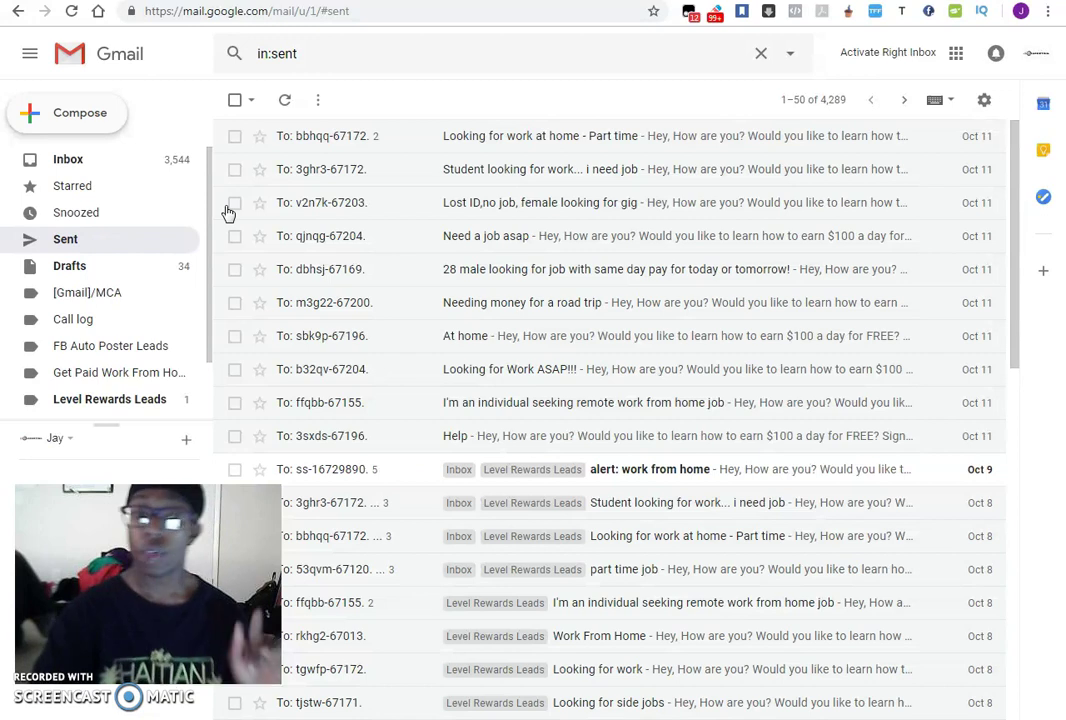
{"action": "key", "text": "c"}
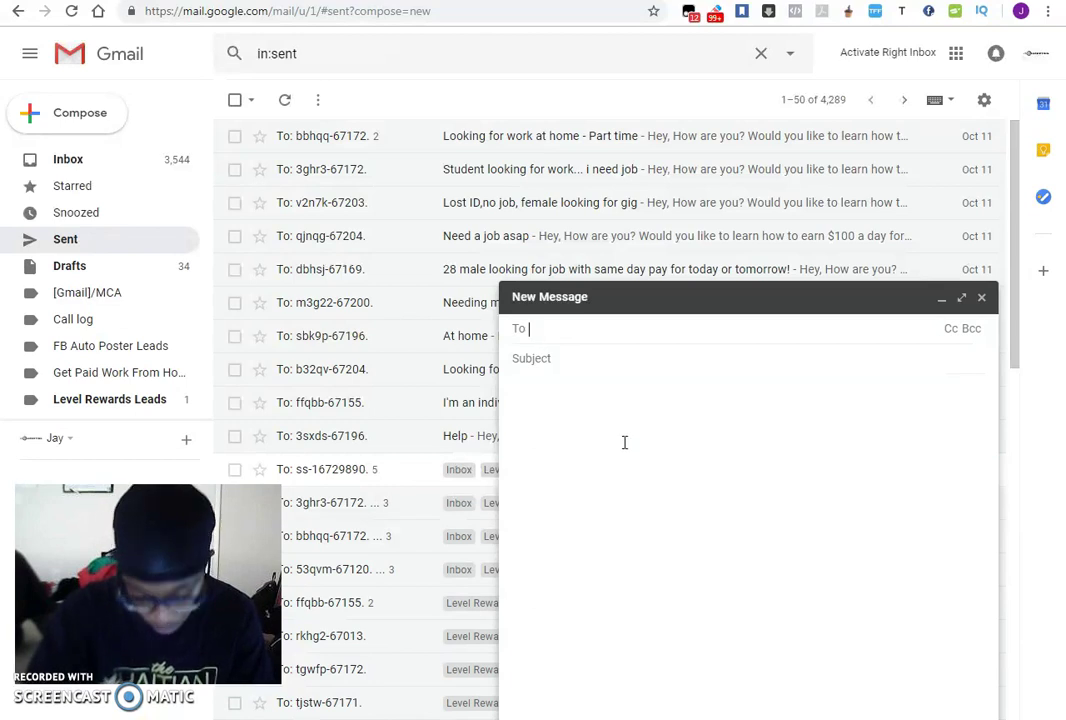
Address the message to the poster's reply address and enter the subject 'Looking for a Legit Work From Home Opportunity?'.
{"action": "key", "text": "ctrl+v"}
{"action": "left_click", "coordinate": [614, 362]}
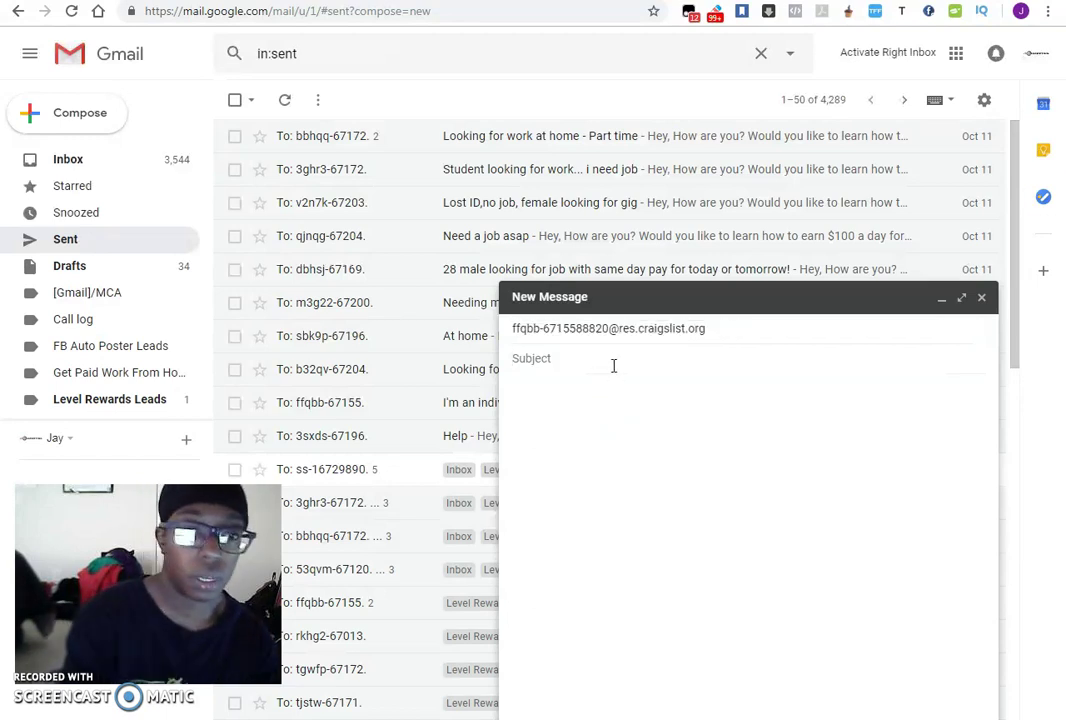
{"action": "type", "text": "Looking"}
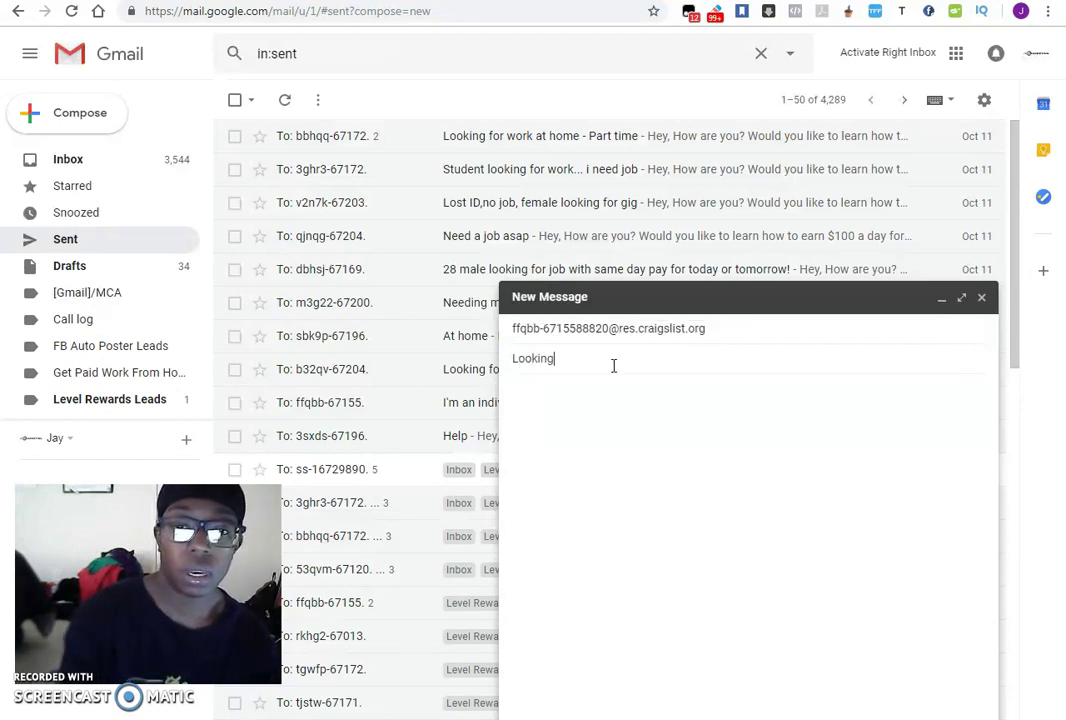
{"action": "type", "text": " for a Le"}
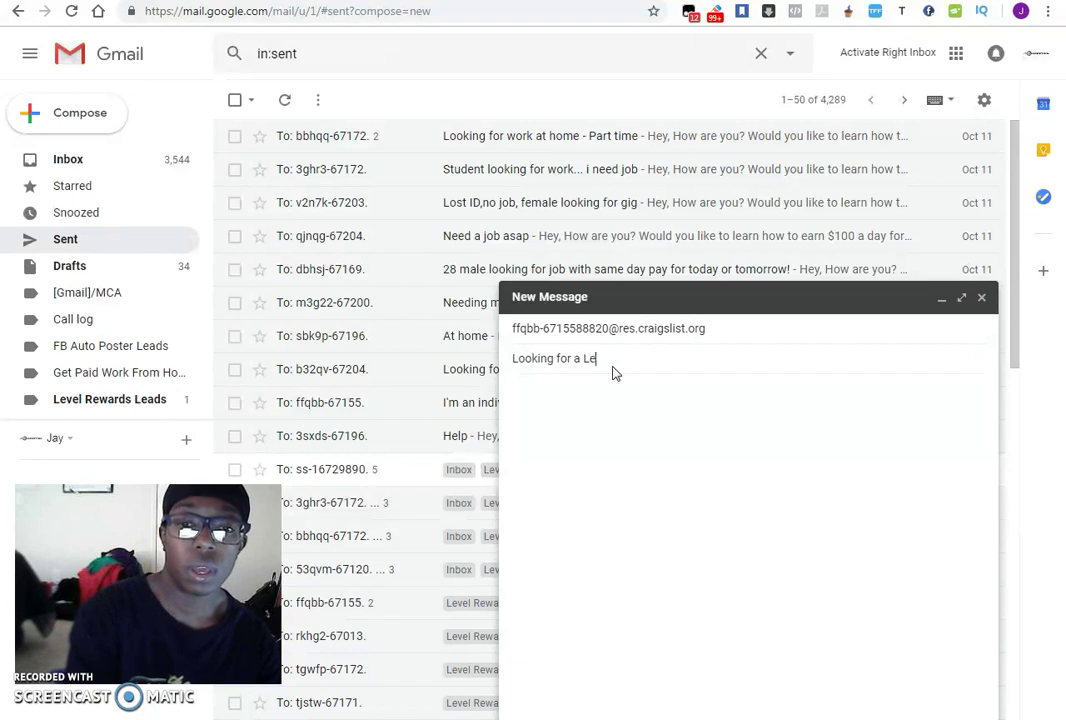
{"action": "type", "text": "git Work From Home Opportunity?>"}
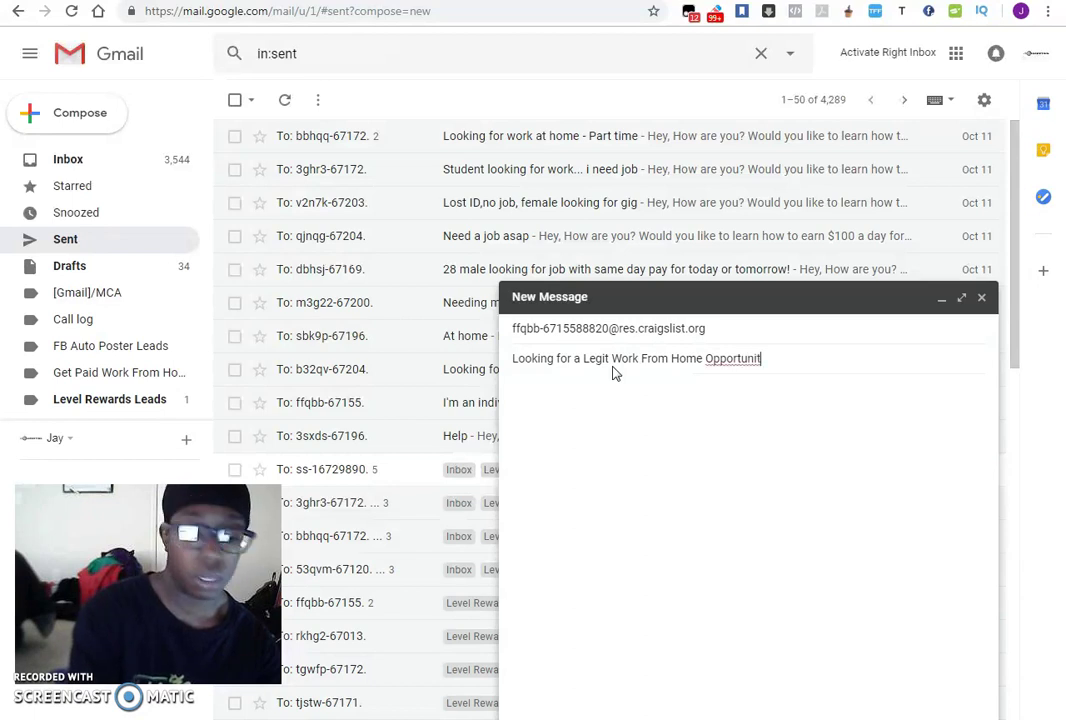
{"action": "key", "text": "BackSpace"}
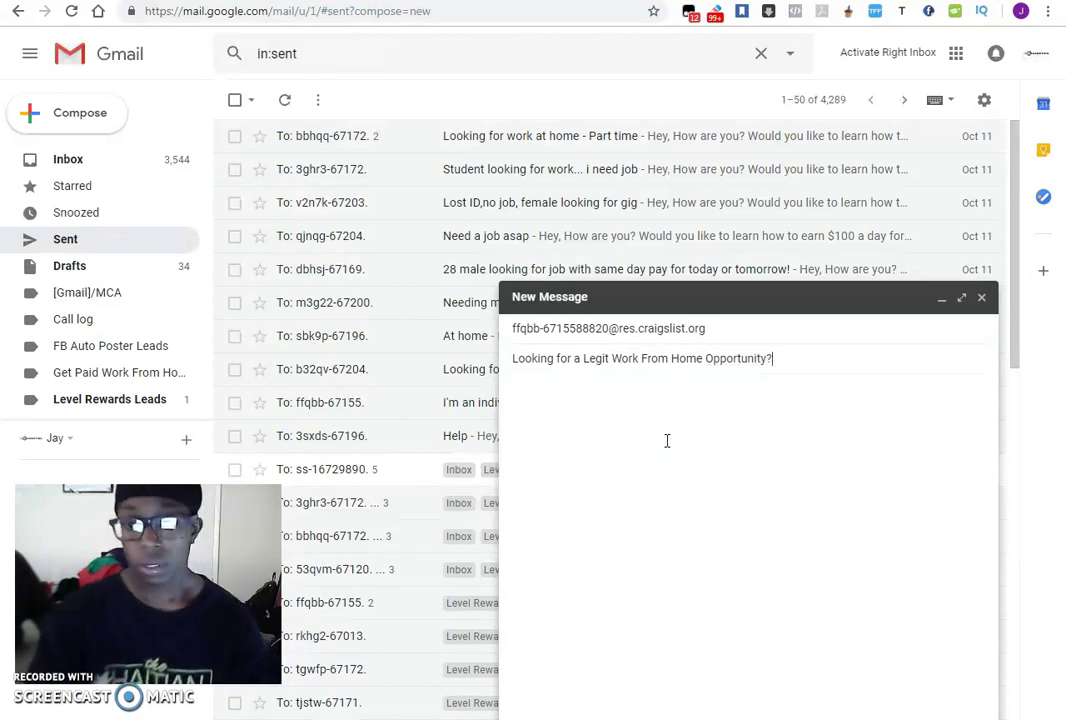
{"action": "left_click", "coordinate": [667, 441]}
{"action": "key", "text": "ctrl+v"}
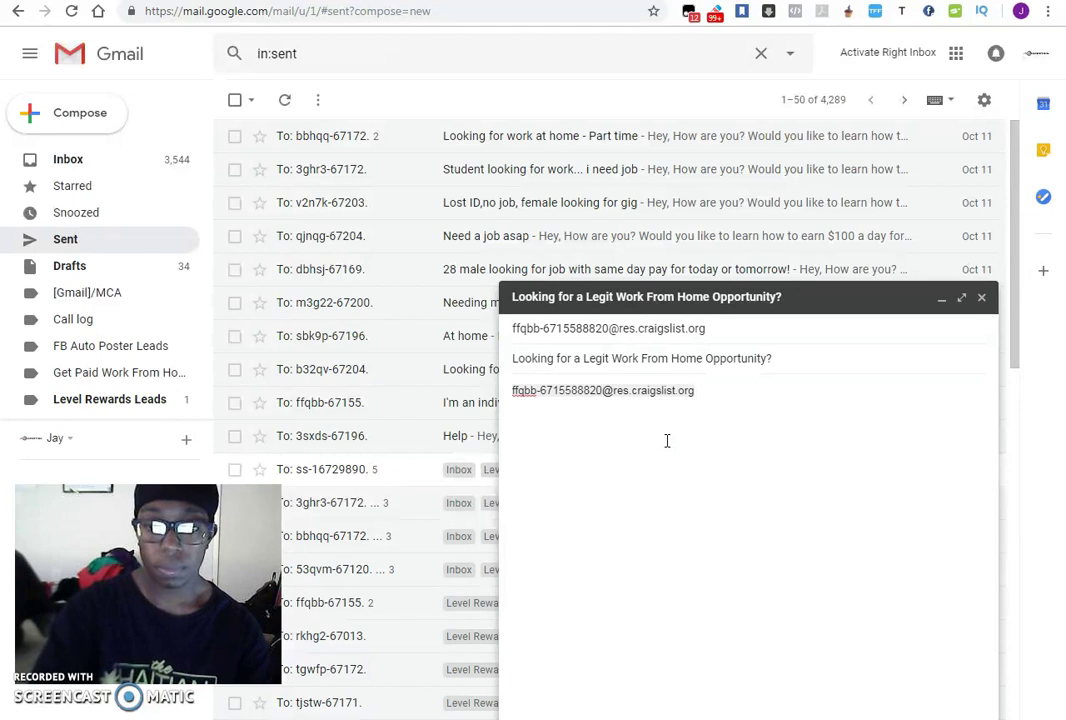
{"action": "key", "text": "ctrl+z"}
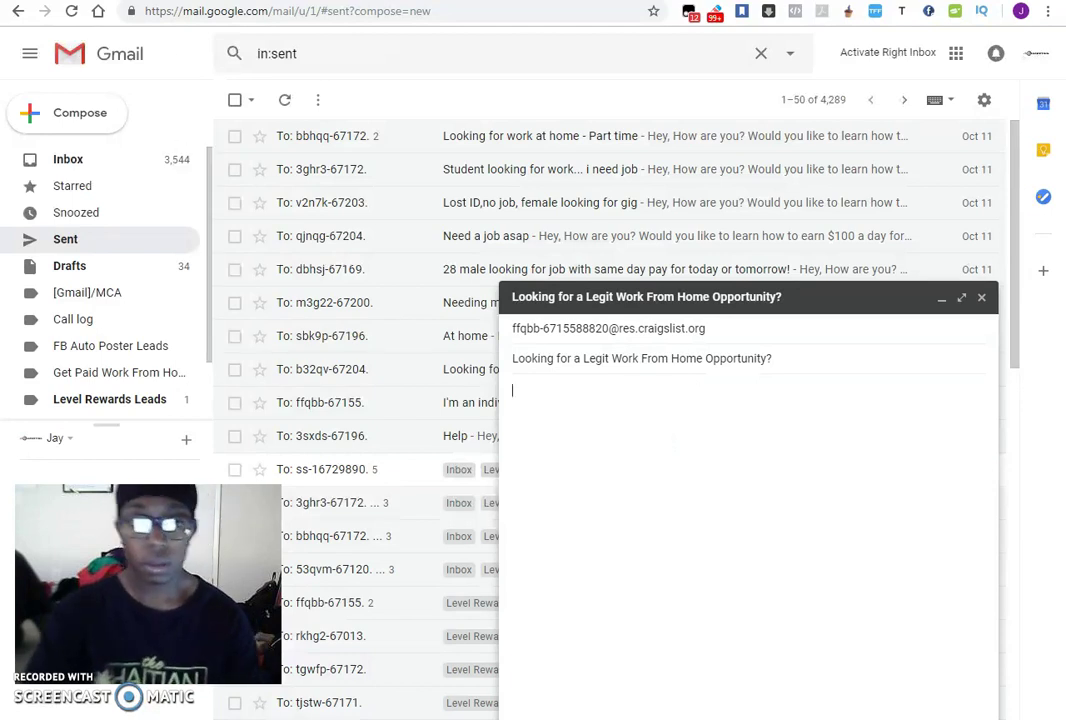
Reuse the earlier pitch text without its link line, complete the subject with 'WATCH THIS VIDEO!', and send.
{"action": "left_click", "coordinate": [495, 136]}
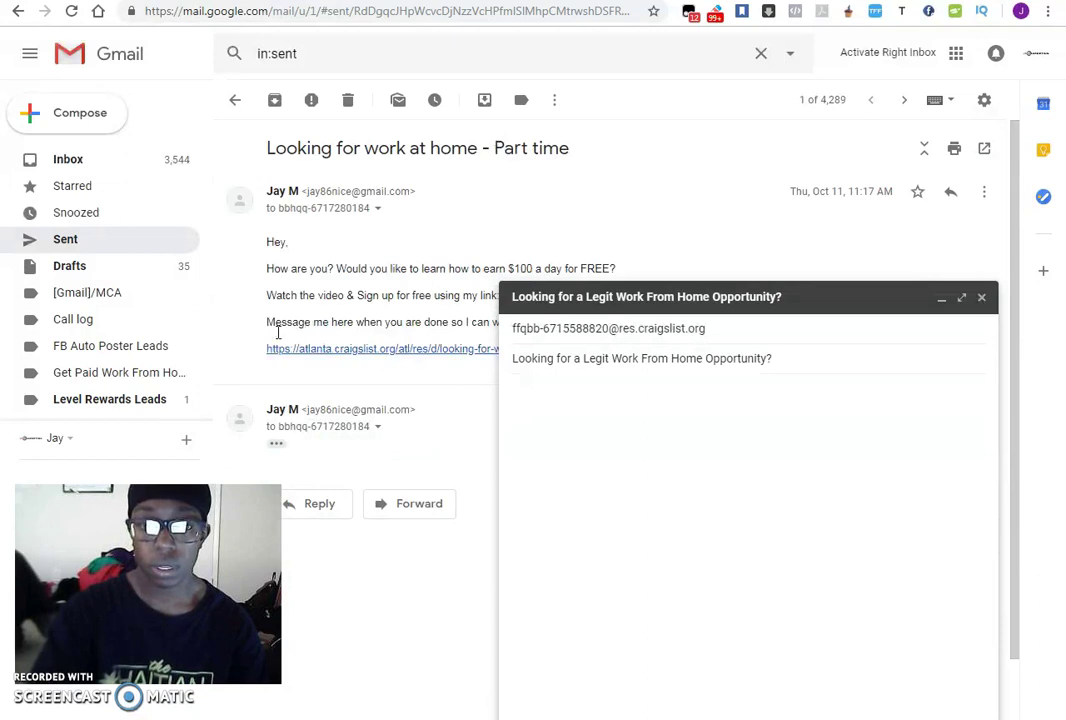
{"action": "left_click_drag", "start_coordinate": [263, 345], "coordinate": [267, 240]}
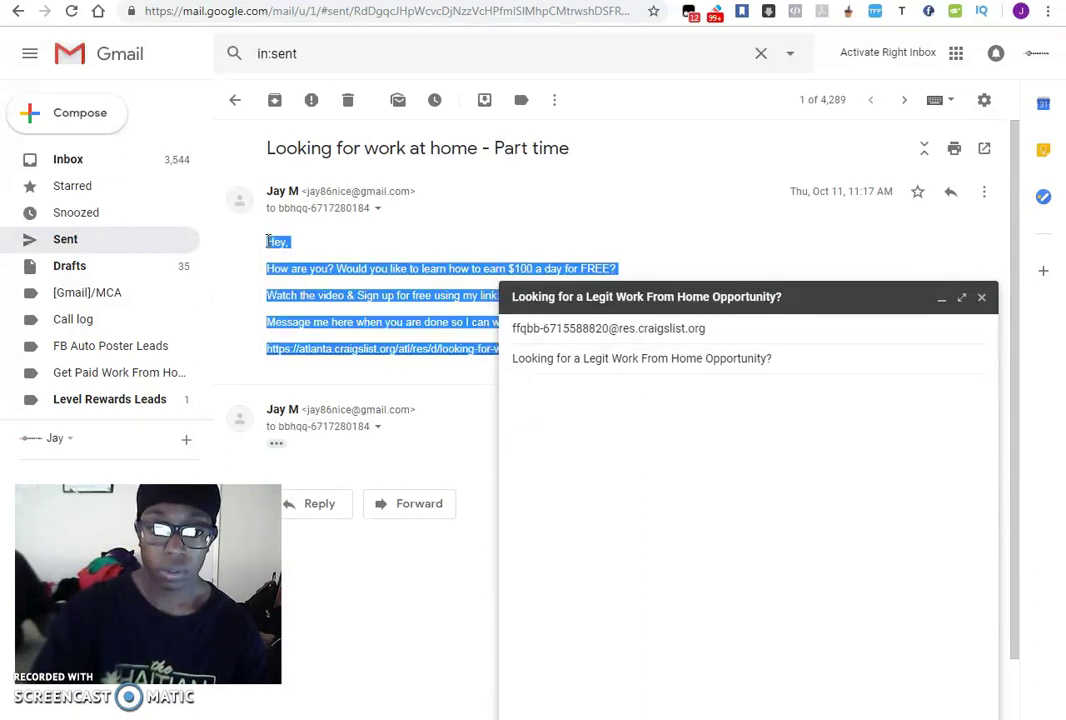
{"action": "left_click", "coordinate": [683, 434]}
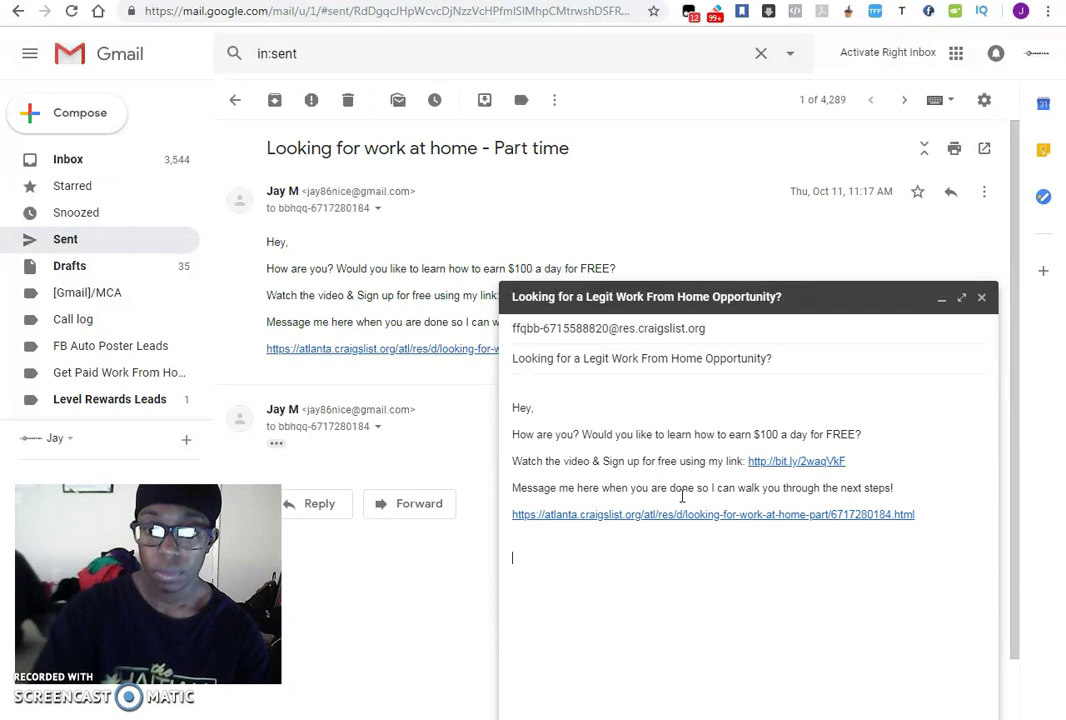
{"action": "left_click_drag", "start_coordinate": [957, 538], "coordinate": [514, 513]}
{"action": "key", "text": "BackSpace"}
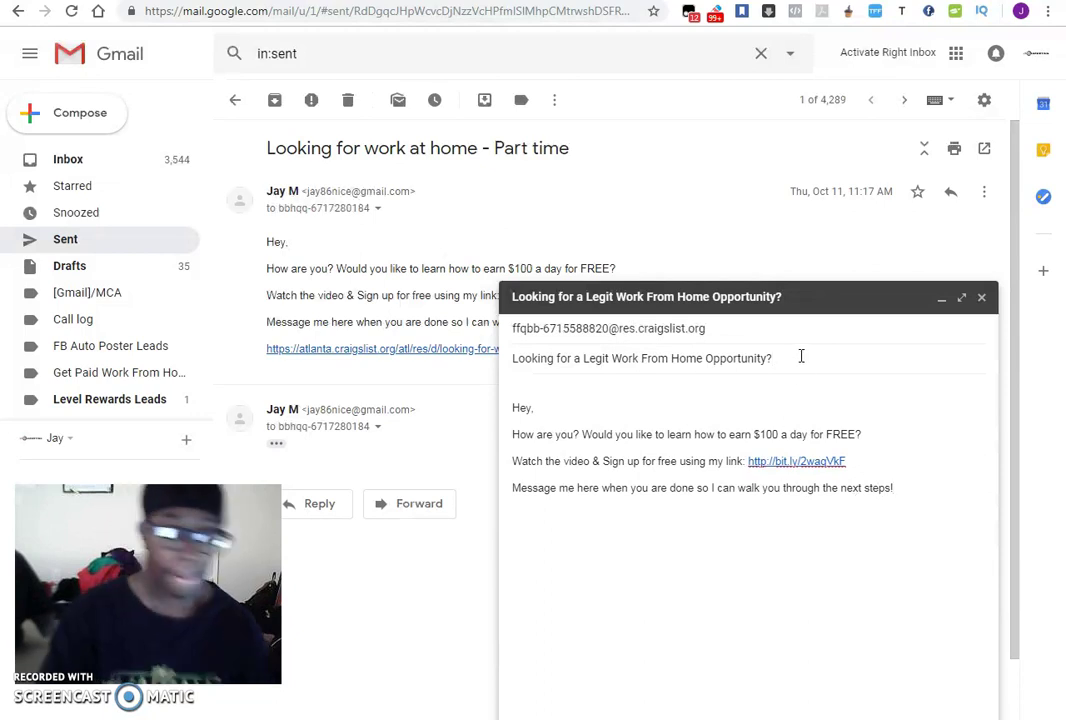
{"action": "type", "text": "WATCH THIS VIDEO!"}
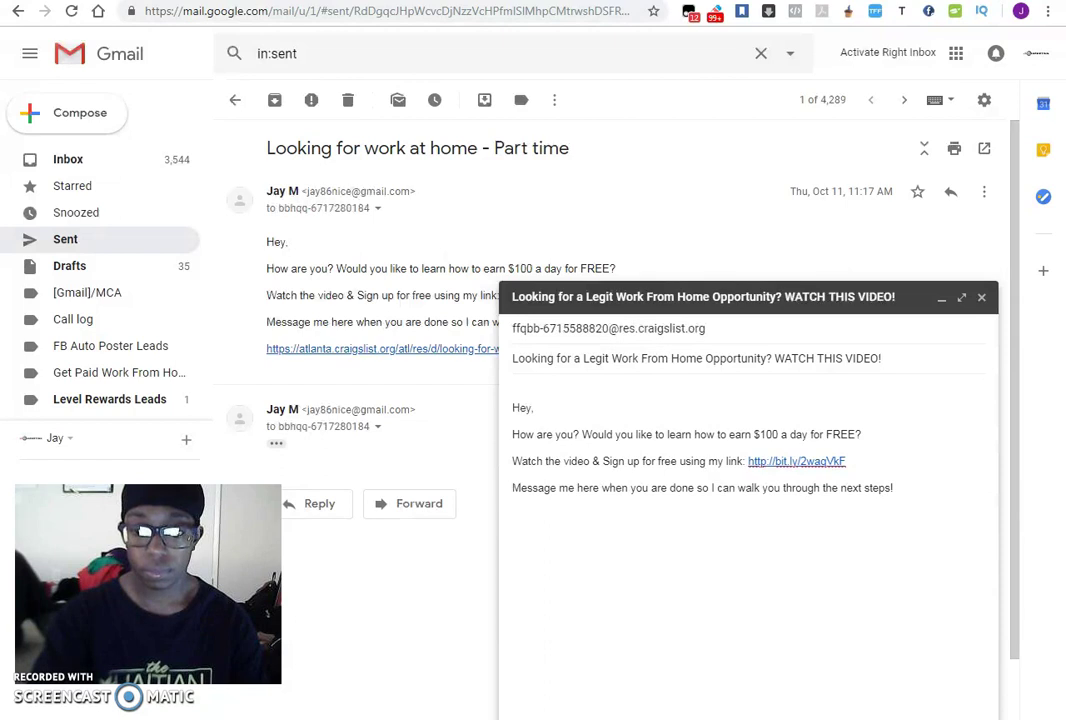
{"action": "key", "text": "ctrl+Return"}
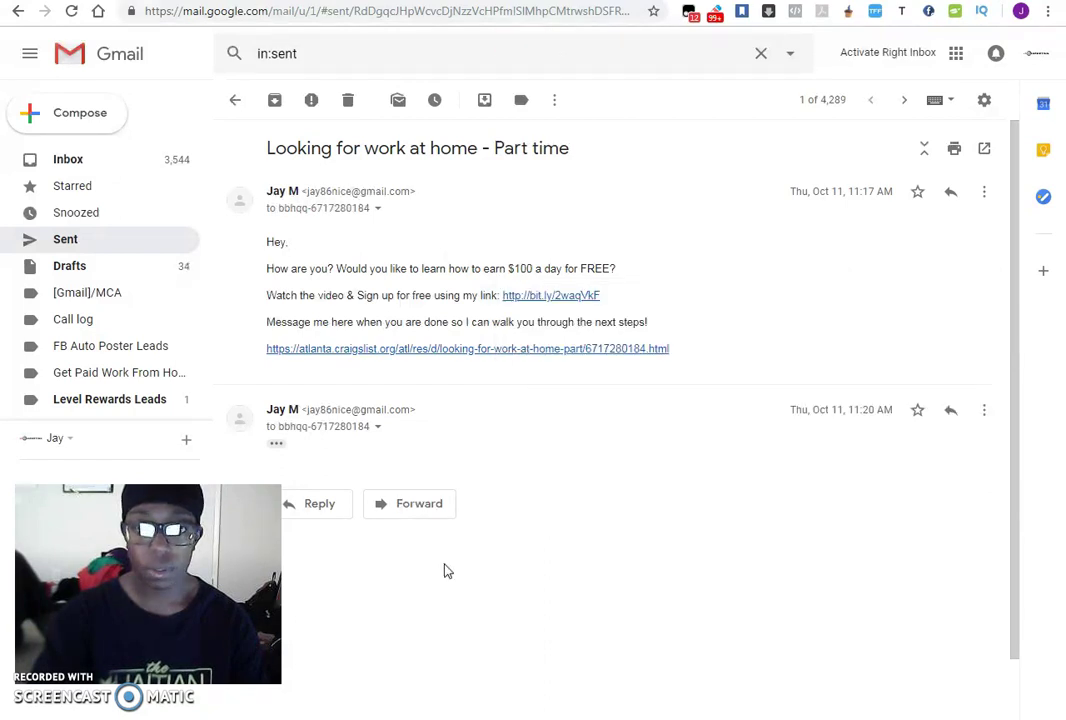
Open the newest sent 'Looking for a Legit Work From Home Opportunity?' pitch and start a blank message.
{"action": "left_click", "coordinate": [235, 102]}
{"action": "left_click", "coordinate": [235, 102]}
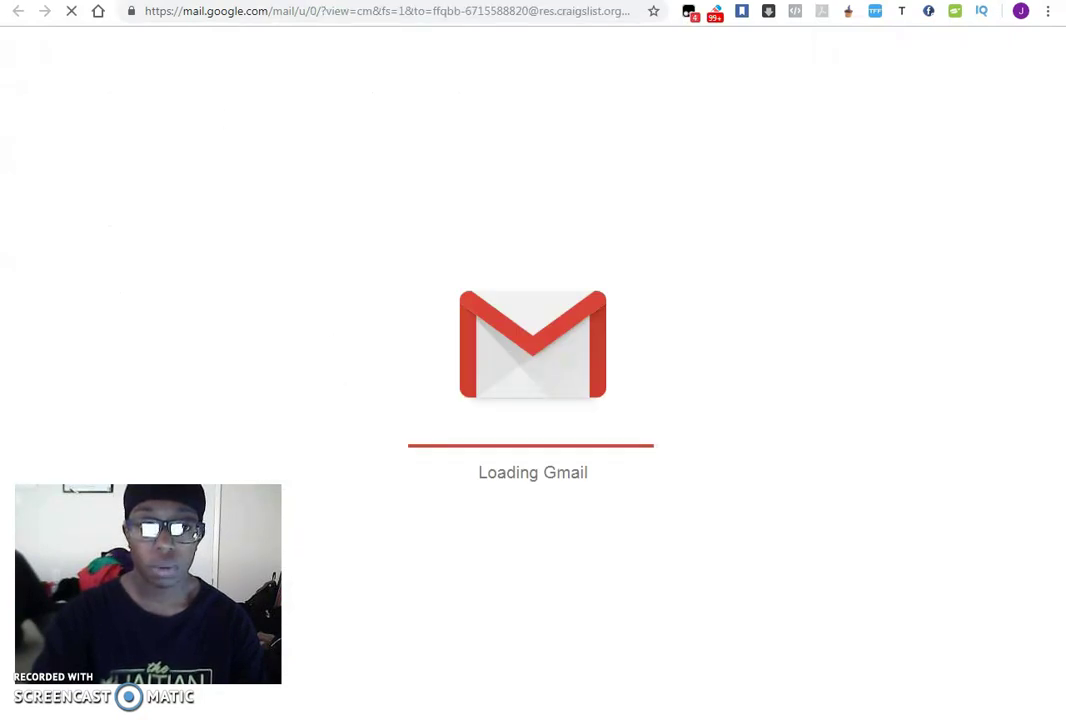
{"action": "key", "text": "ctrl+w"}
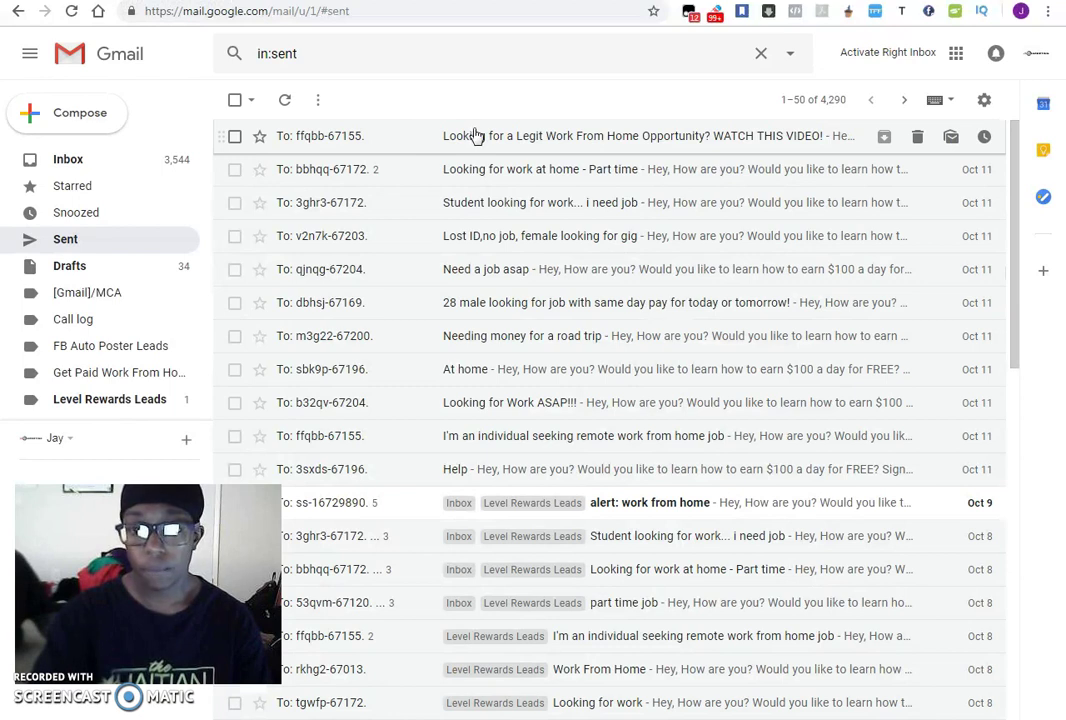
{"action": "left_click", "coordinate": [528, 141]}
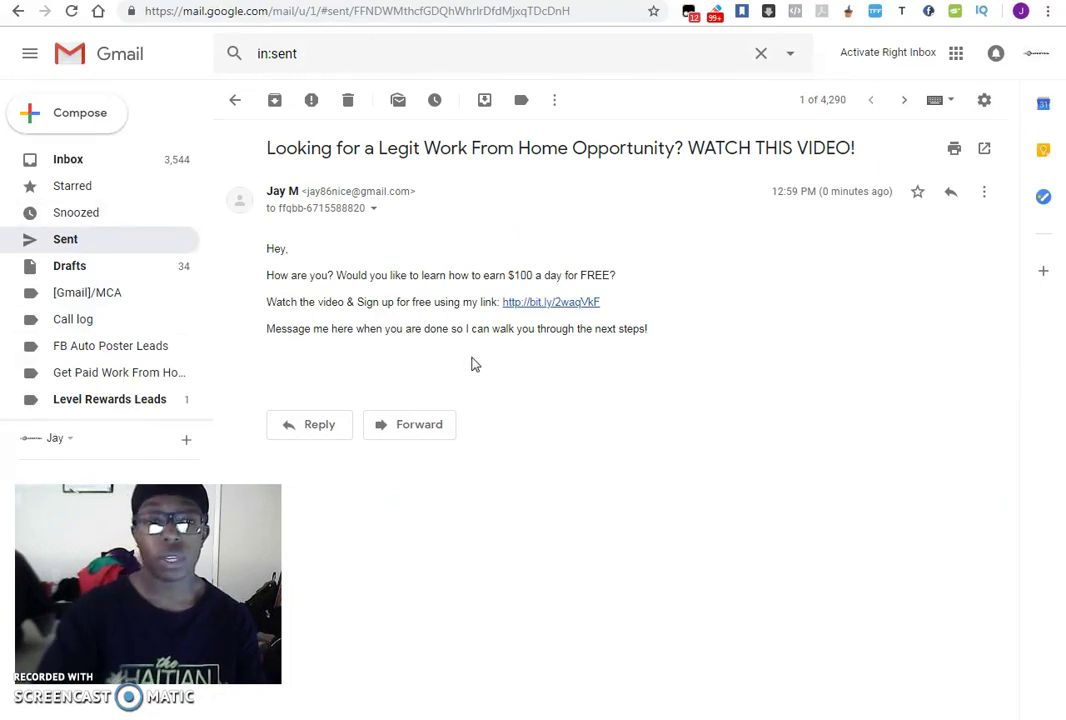
{"action": "left_click", "coordinate": [98, 114]}
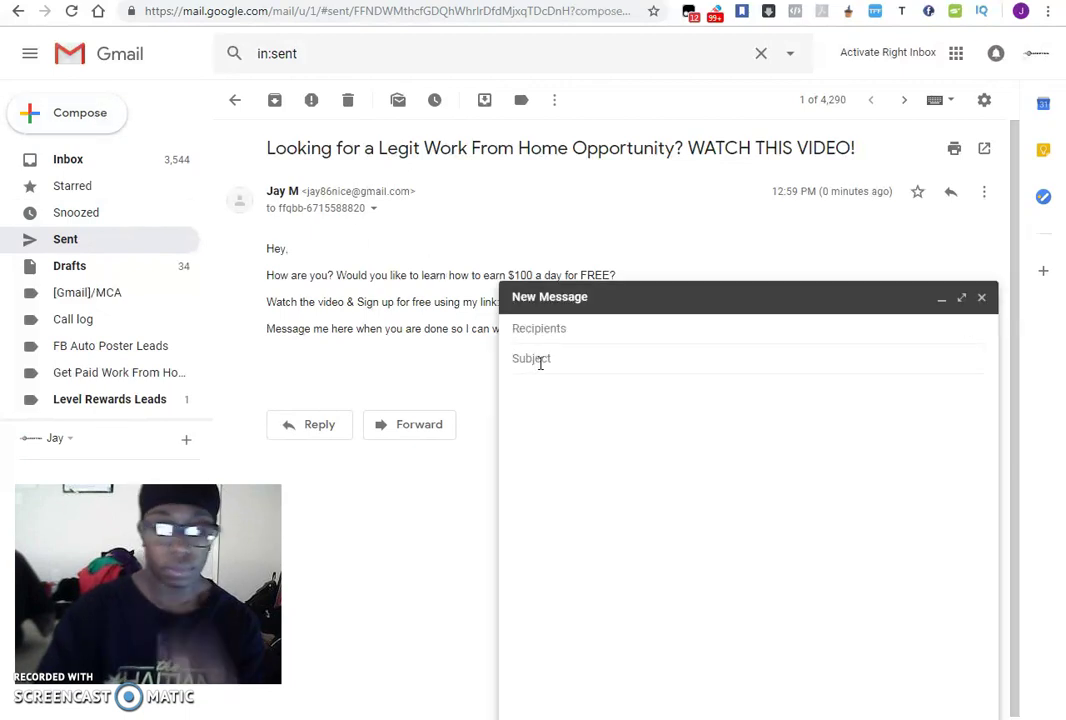
Subject the draft 'Saw your Craigslist Post about Looking for Work.. Still Interested?', paste the pitch, then open the latest alert.
{"action": "type", "text": "Saw your C"}
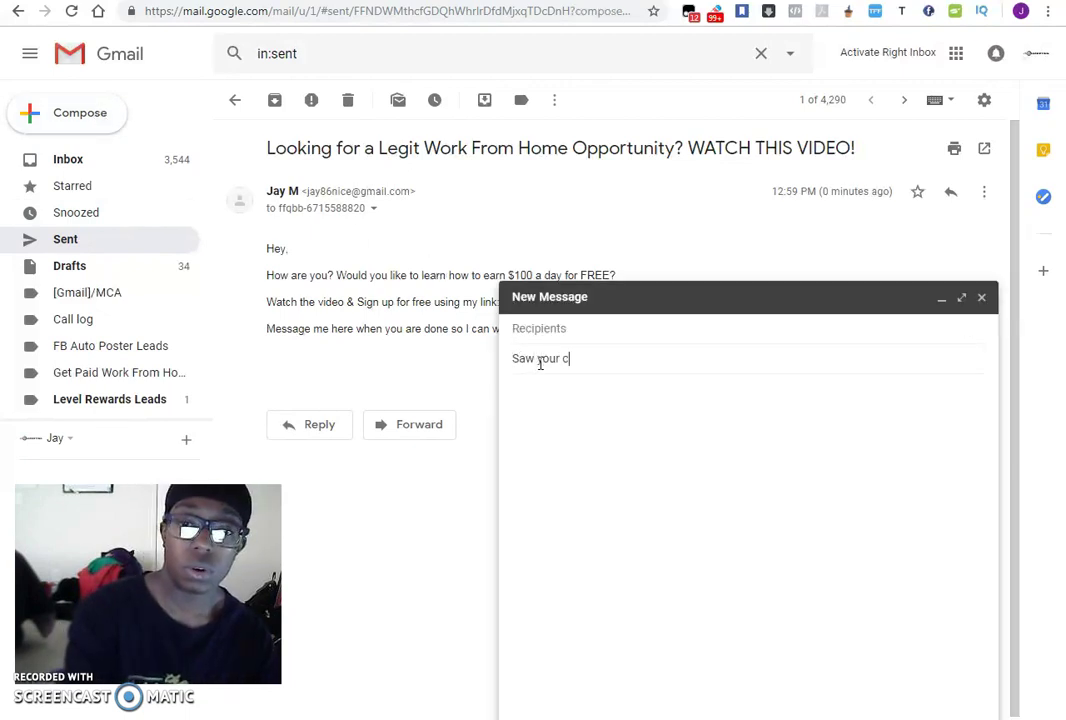
{"action": "type", "text": "raigslist Post abou"}
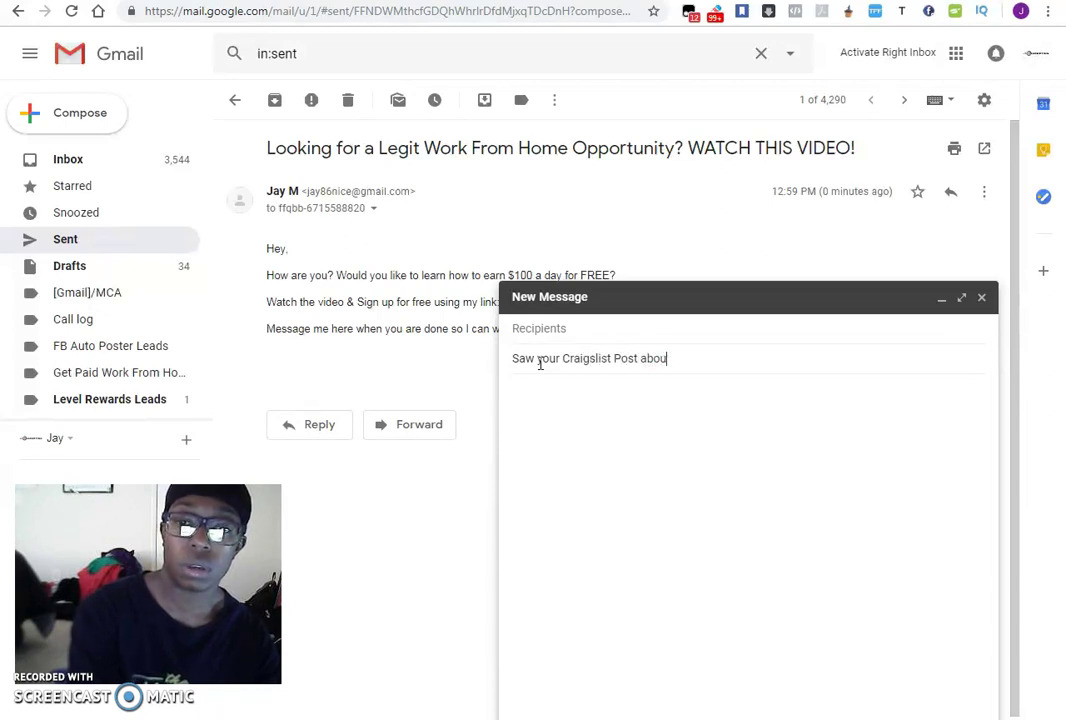
{"action": "type", "text": "t Looking for Work"}
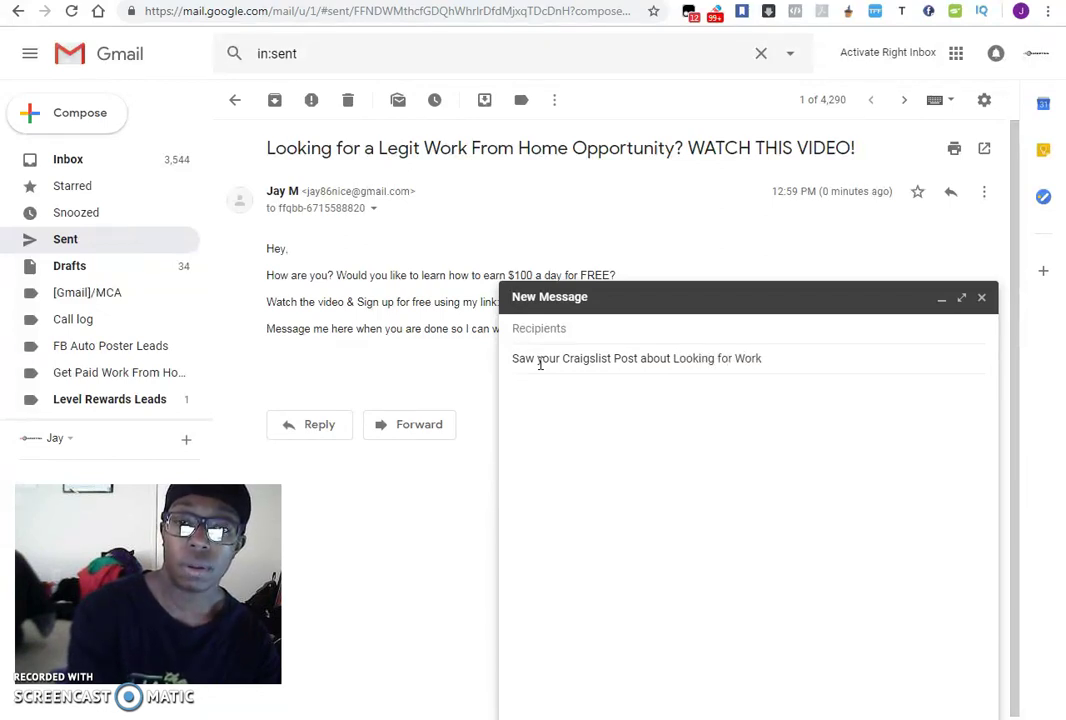
{"action": "type", "text": ".. Still Interested?"}
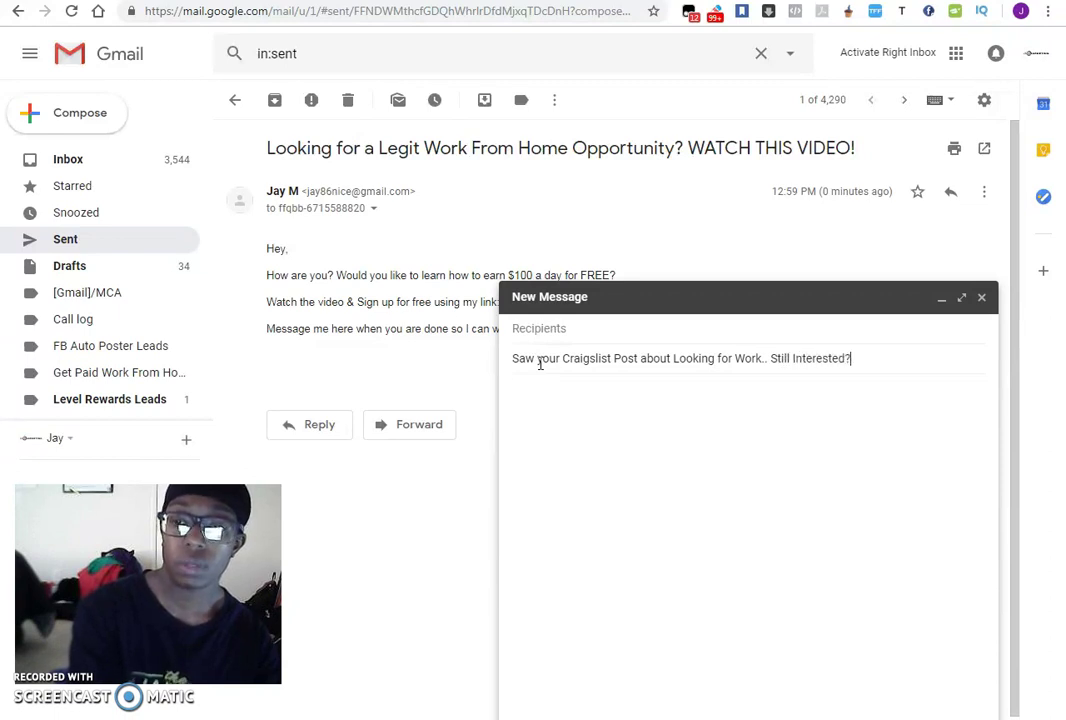
{"action": "left_click", "coordinate": [532, 402]}
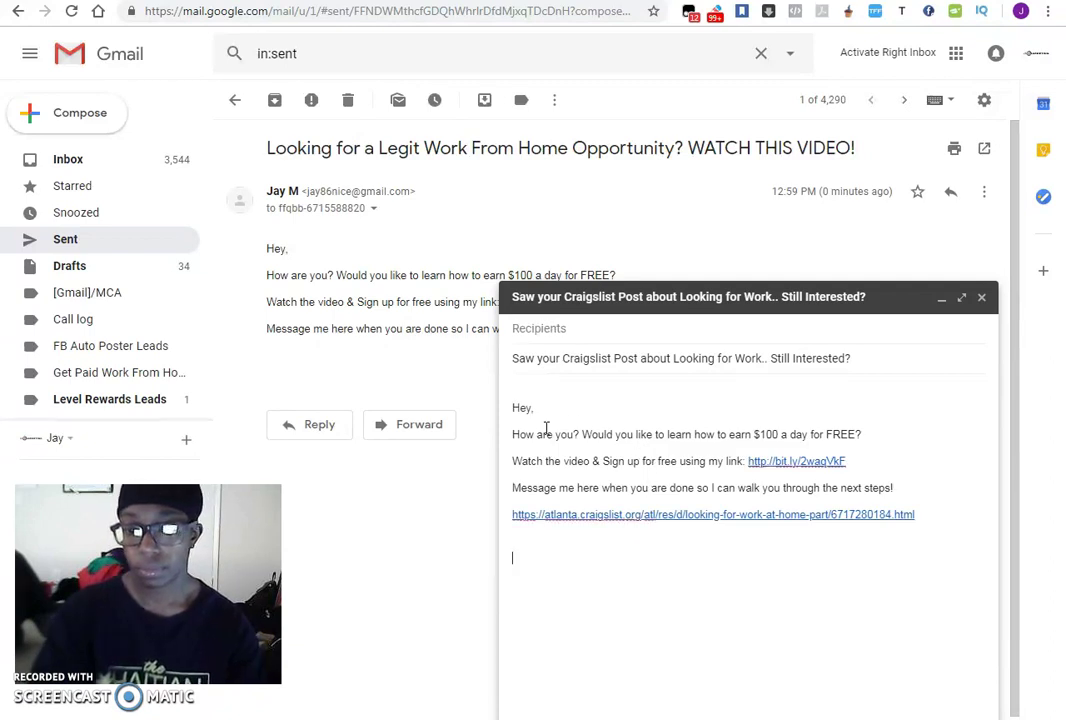
{"action": "key", "text": "ctrl+Tab"}
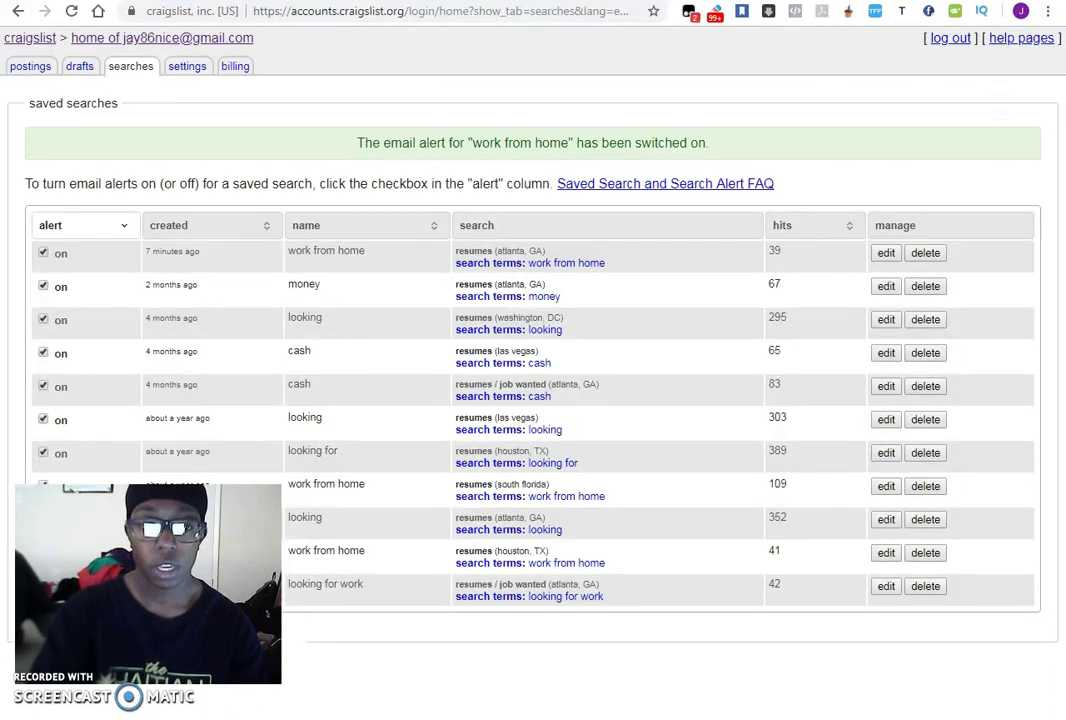
{"action": "key", "text": "ctrl+shift+Tab"}
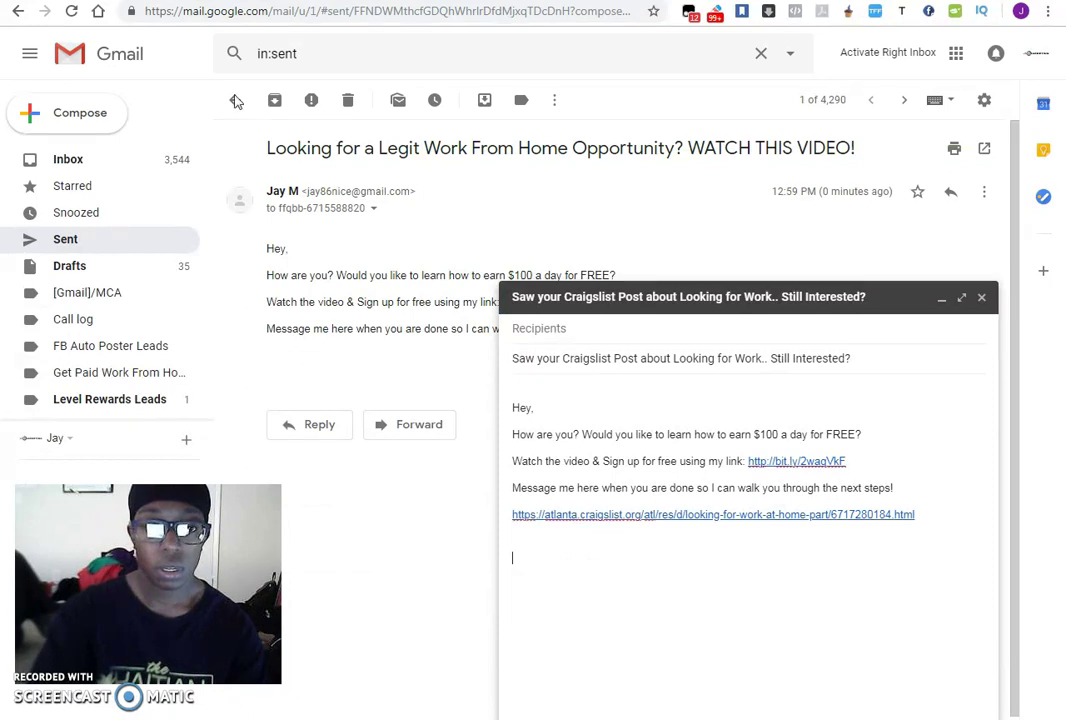
{"action": "left_click", "coordinate": [110, 162]}
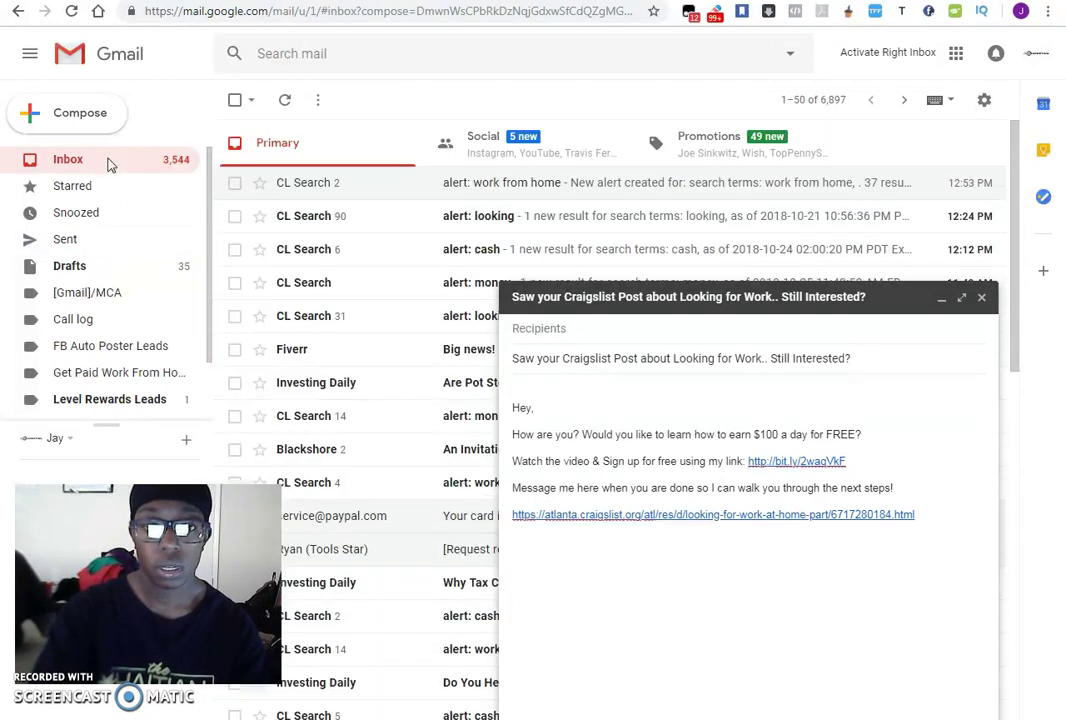
{"action": "left_click", "coordinate": [516, 185]}
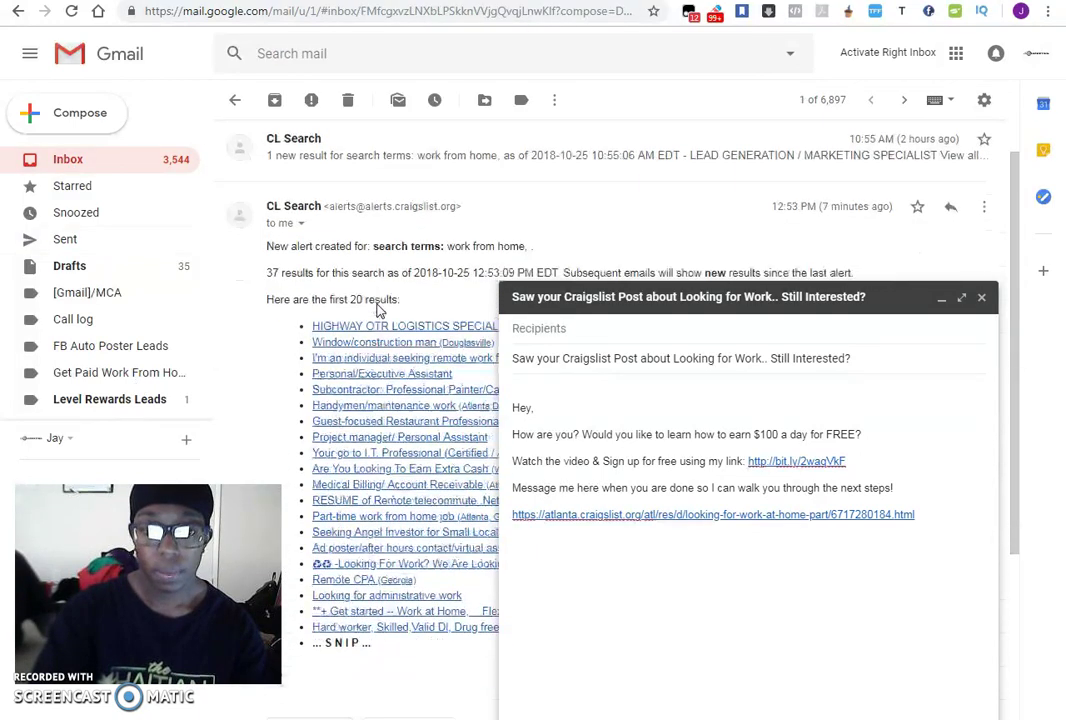
Read through the 'alert: work from home' thread, expanding its earlier alert message.
{"action": "scroll", "coordinate": [380, 310], "scroll_direction": "down", "scroll_amount": 1}
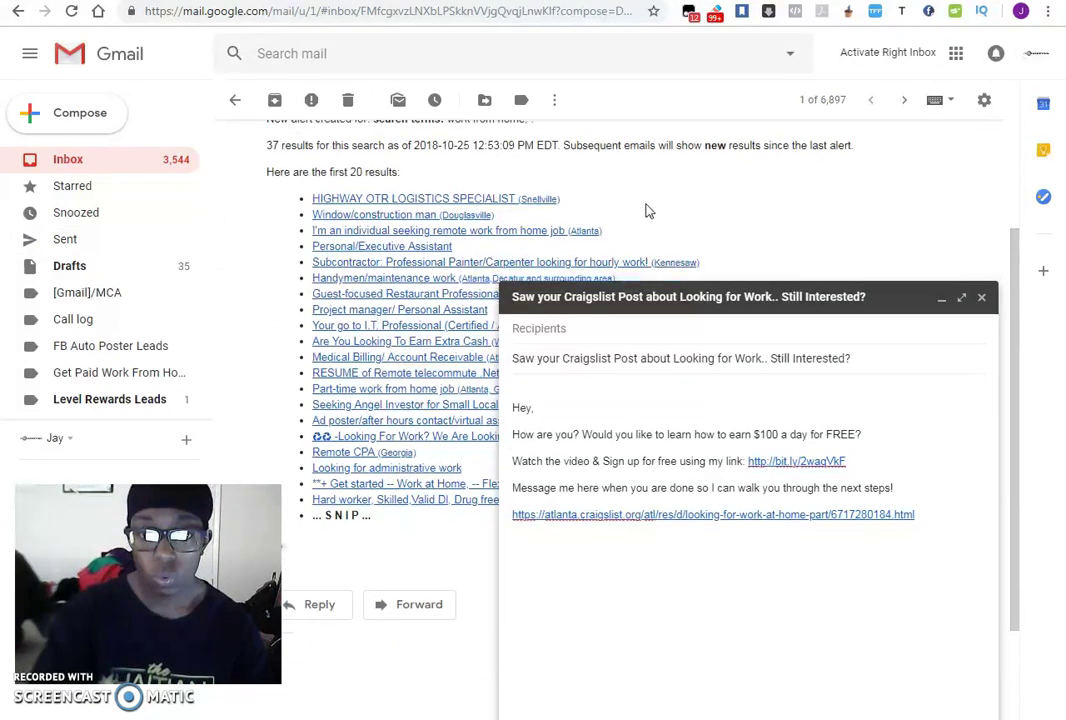
{"action": "scroll", "coordinate": [645, 210], "scroll_direction": "down", "scroll_amount": 1}
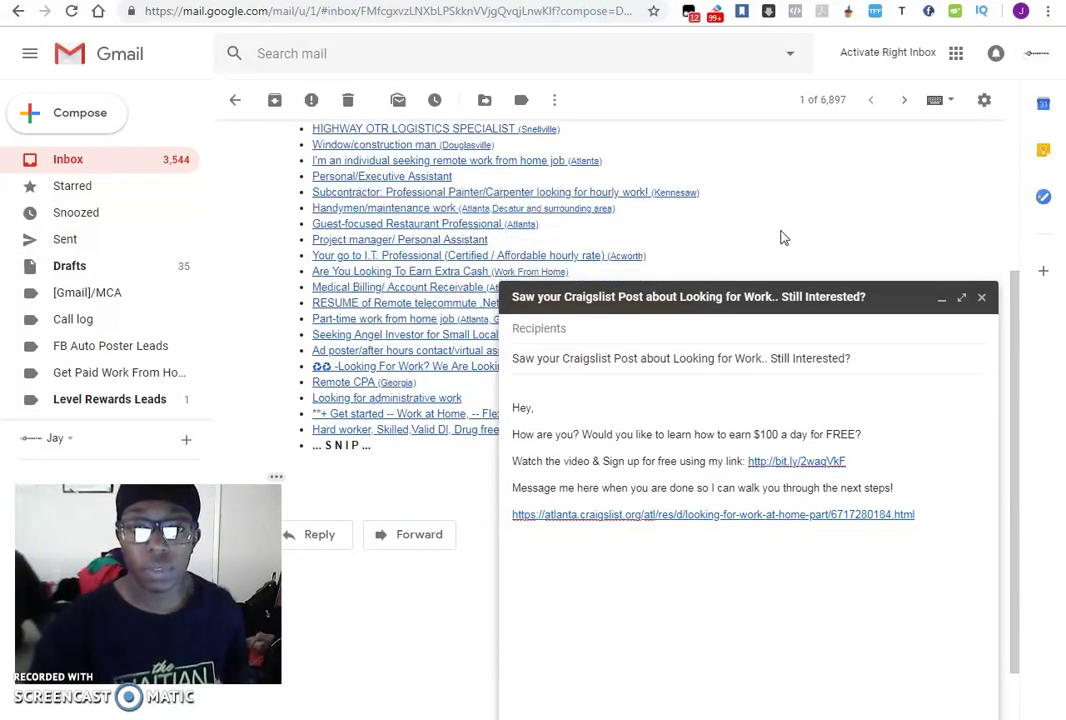
{"action": "scroll", "coordinate": [784, 238], "scroll_direction": "down", "scroll_amount": 1}
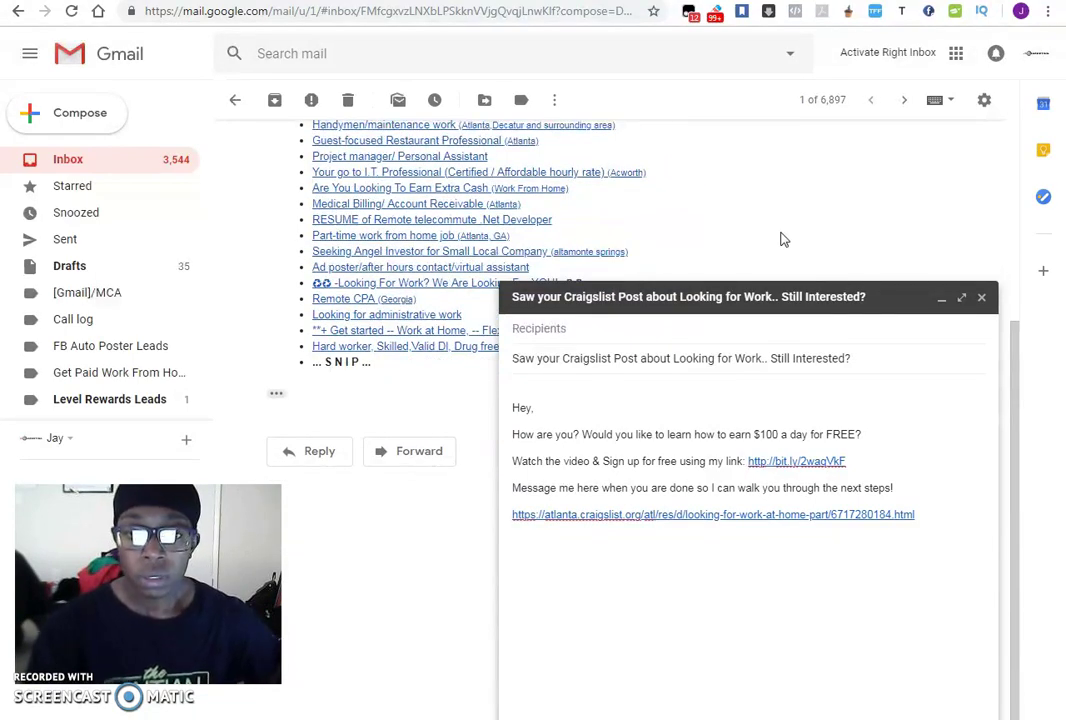
{"action": "scroll", "coordinate": [783, 239], "scroll_direction": "down", "scroll_amount": 1}
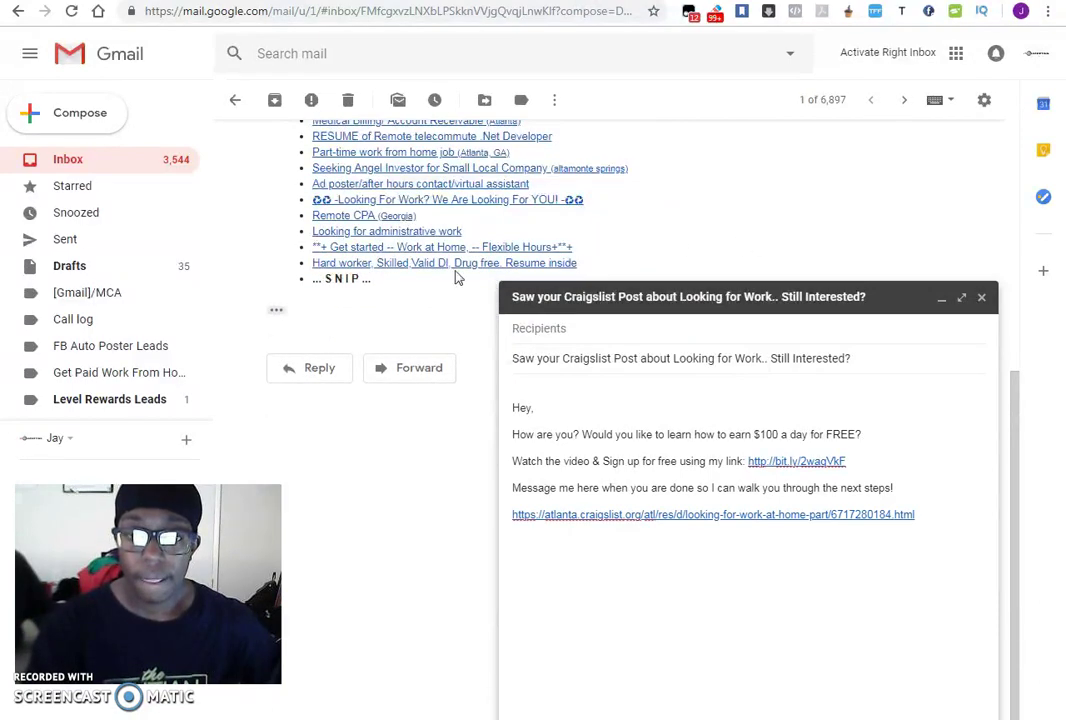
{"action": "scroll", "coordinate": [671, 253], "scroll_direction": "up", "scroll_amount": 1}
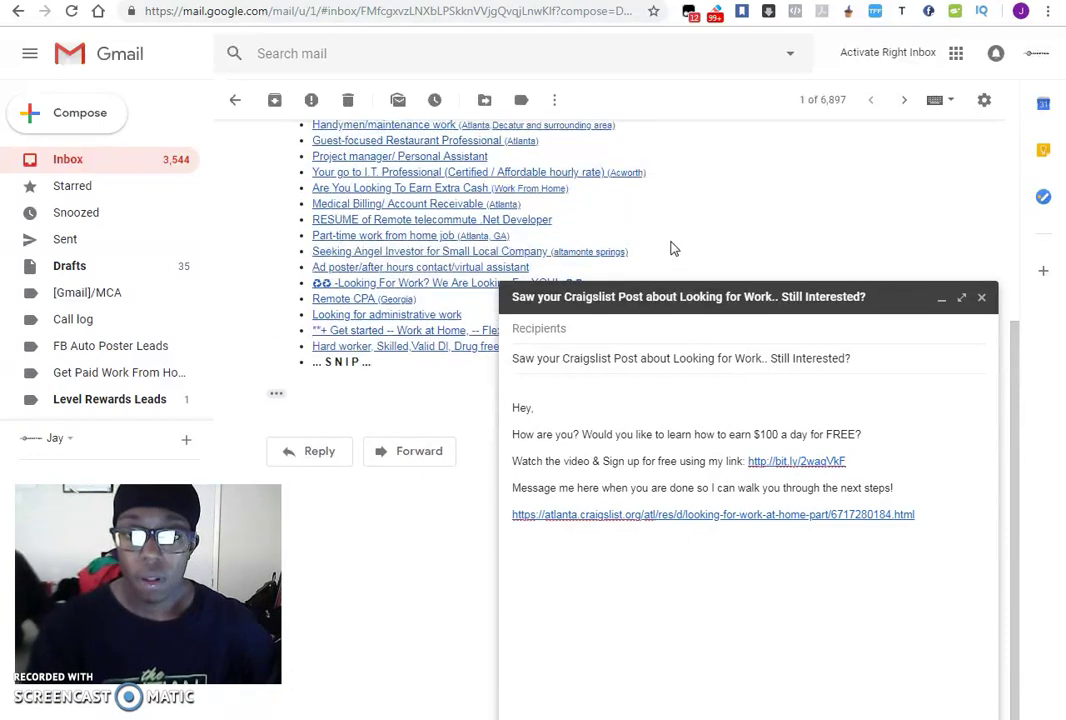
{"action": "scroll", "coordinate": [671, 245], "scroll_direction": "up", "scroll_amount": 4}
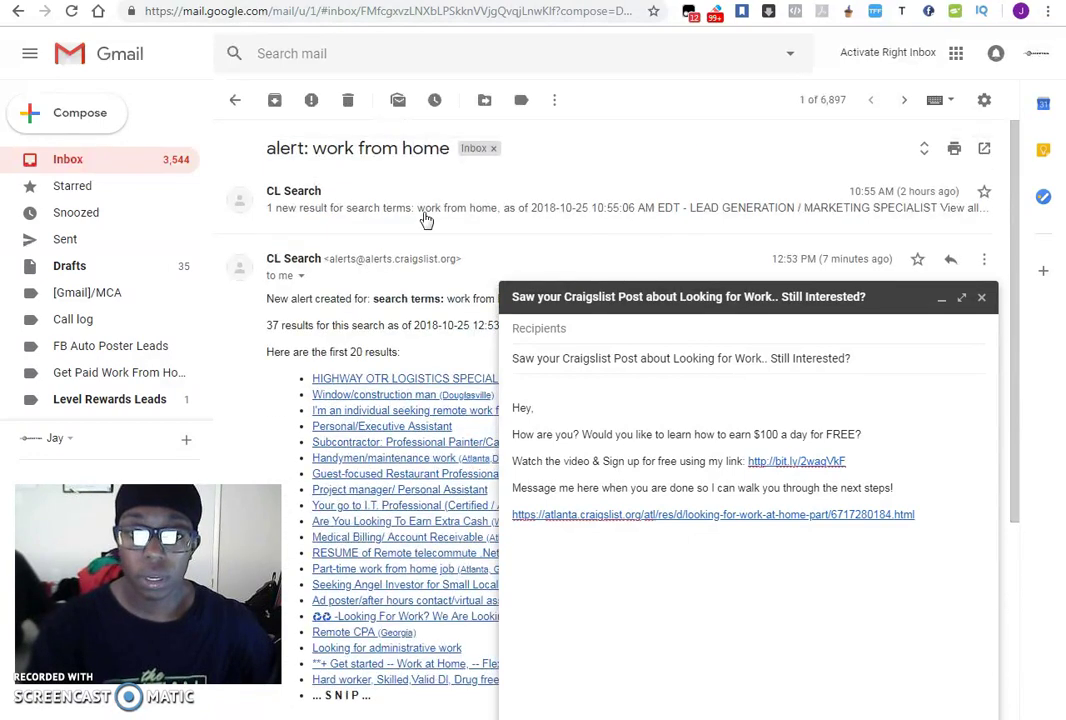
{"action": "left_click", "coordinate": [426, 214]}
{"action": "scroll", "coordinate": [228, 143], "scroll_direction": "down", "scroll_amount": 5}
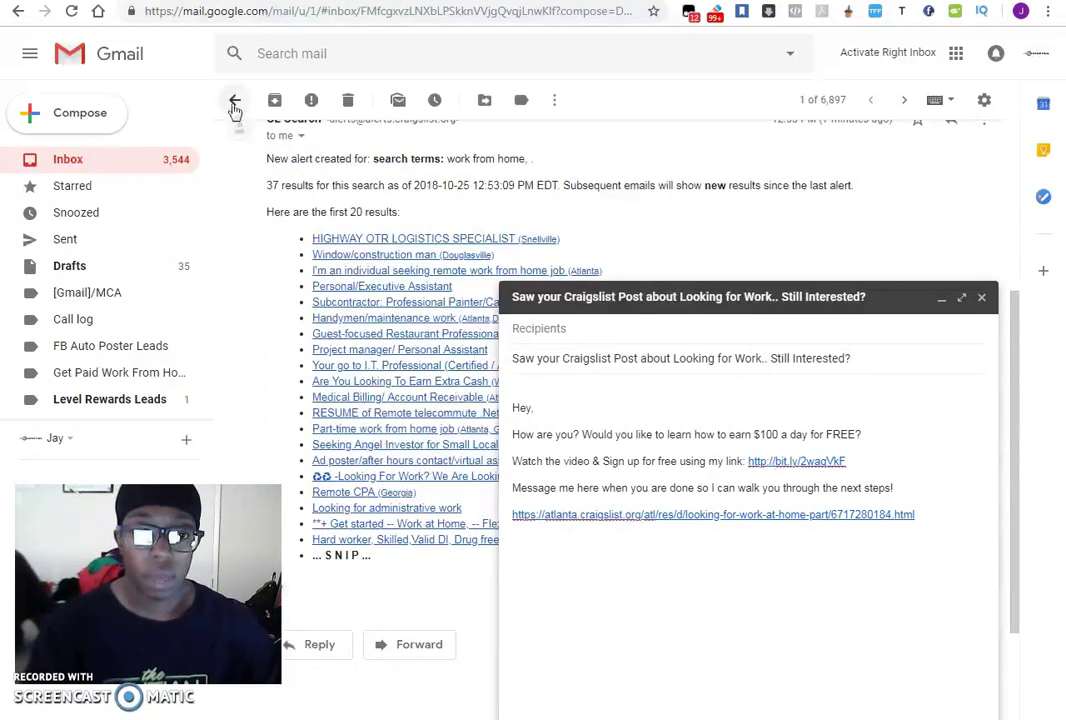
Return to the inbox and browse the 'alert: looking' thread's job-wanted posts.
{"action": "left_click", "coordinate": [238, 100]}
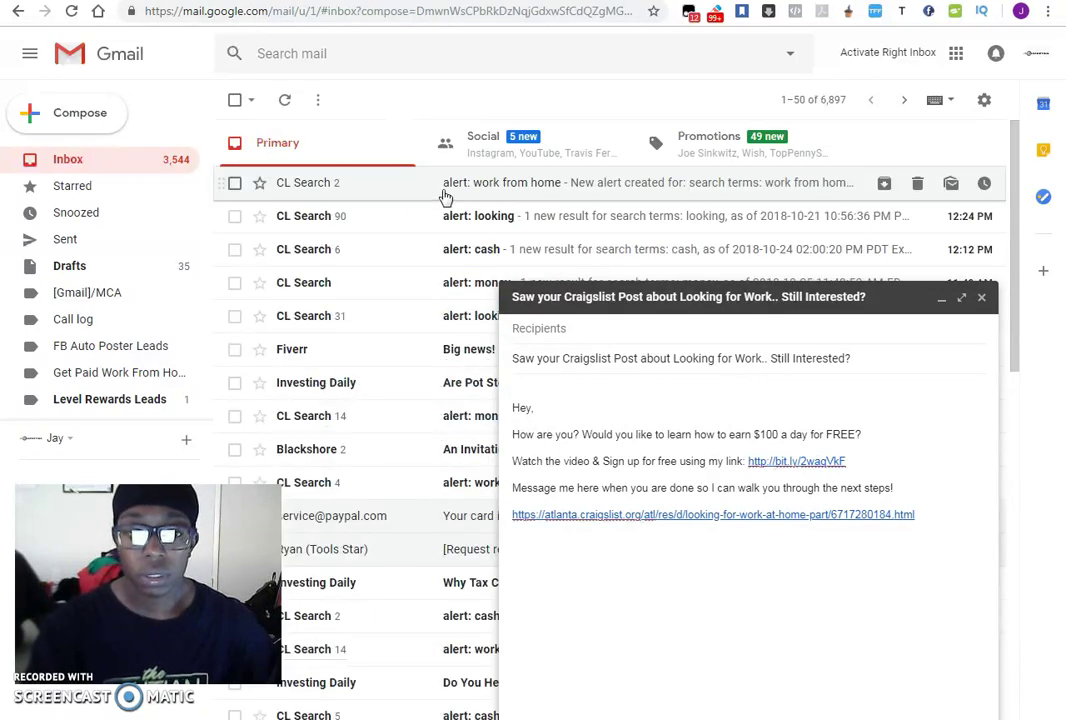
{"action": "left_click", "coordinate": [486, 216]}
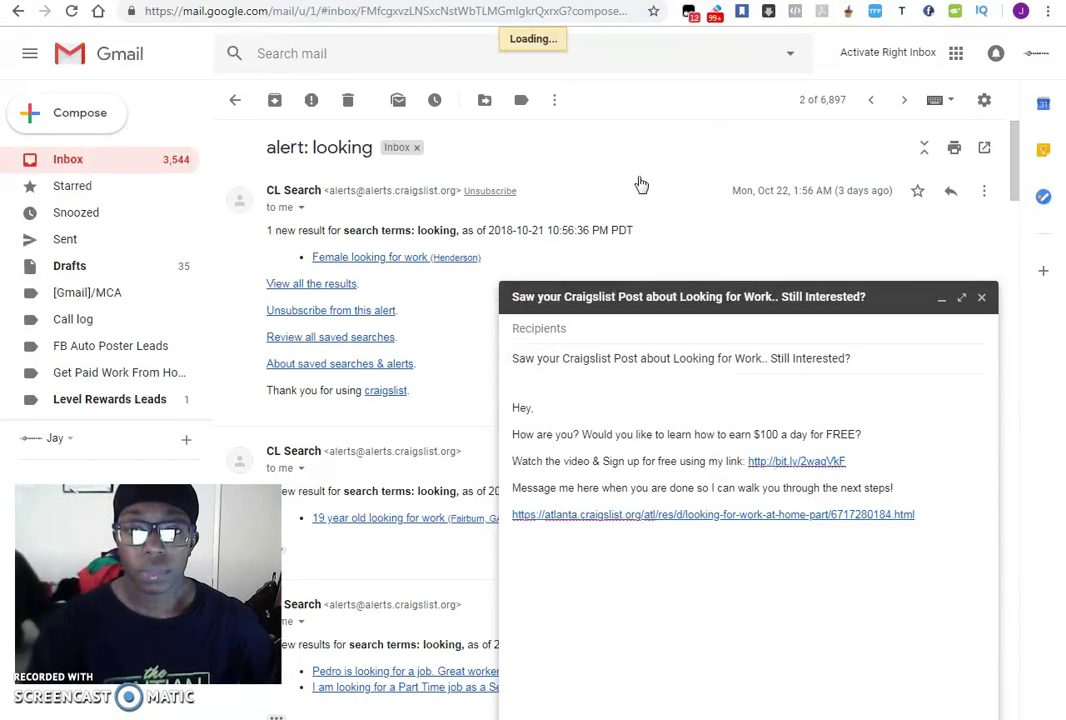
{"action": "scroll", "coordinate": [588, 181], "scroll_direction": "down", "scroll_amount": 1}
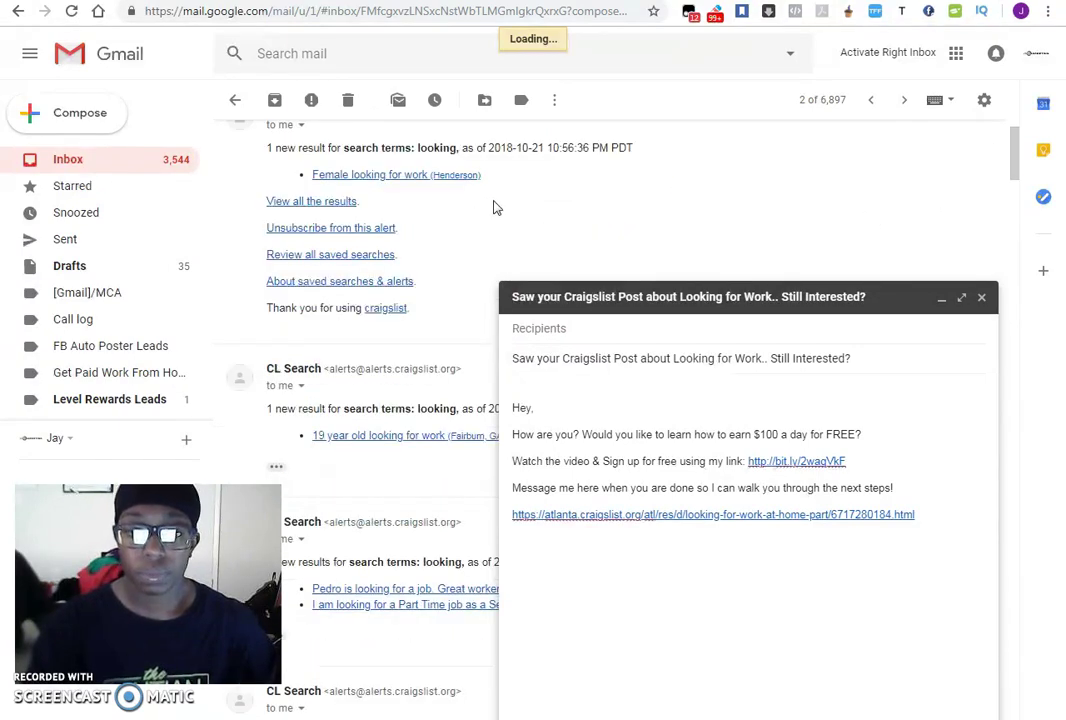
{"action": "scroll", "coordinate": [643, 188], "scroll_direction": "down", "scroll_amount": 8}
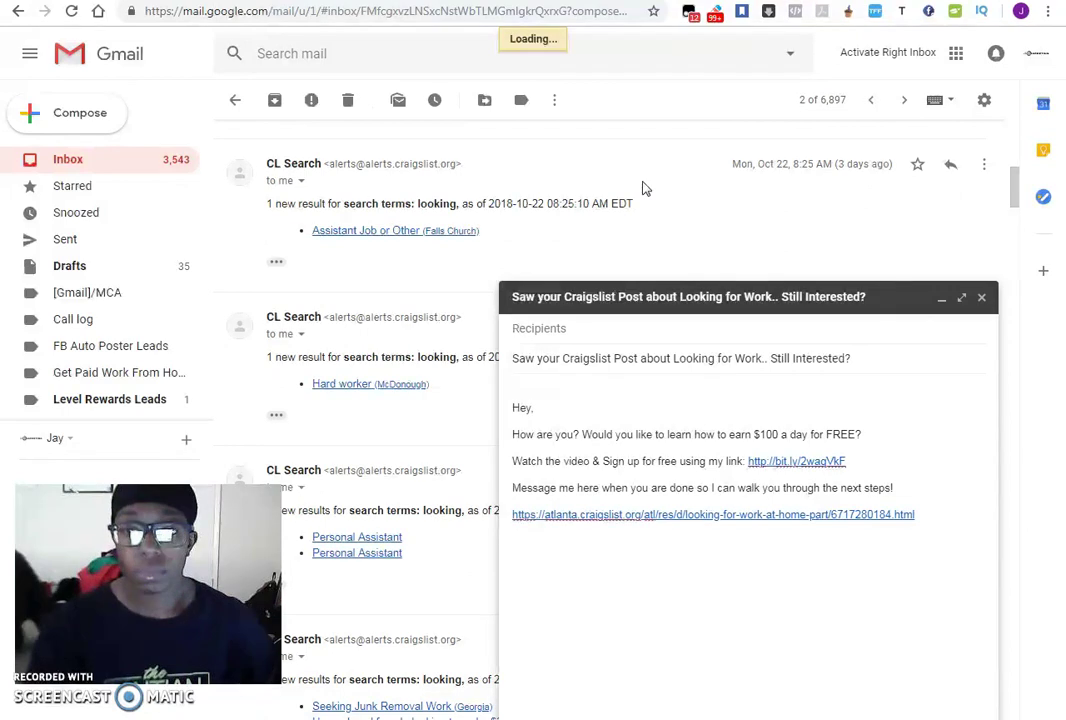
{"action": "scroll", "coordinate": [643, 188], "scroll_direction": "down", "scroll_amount": 1}
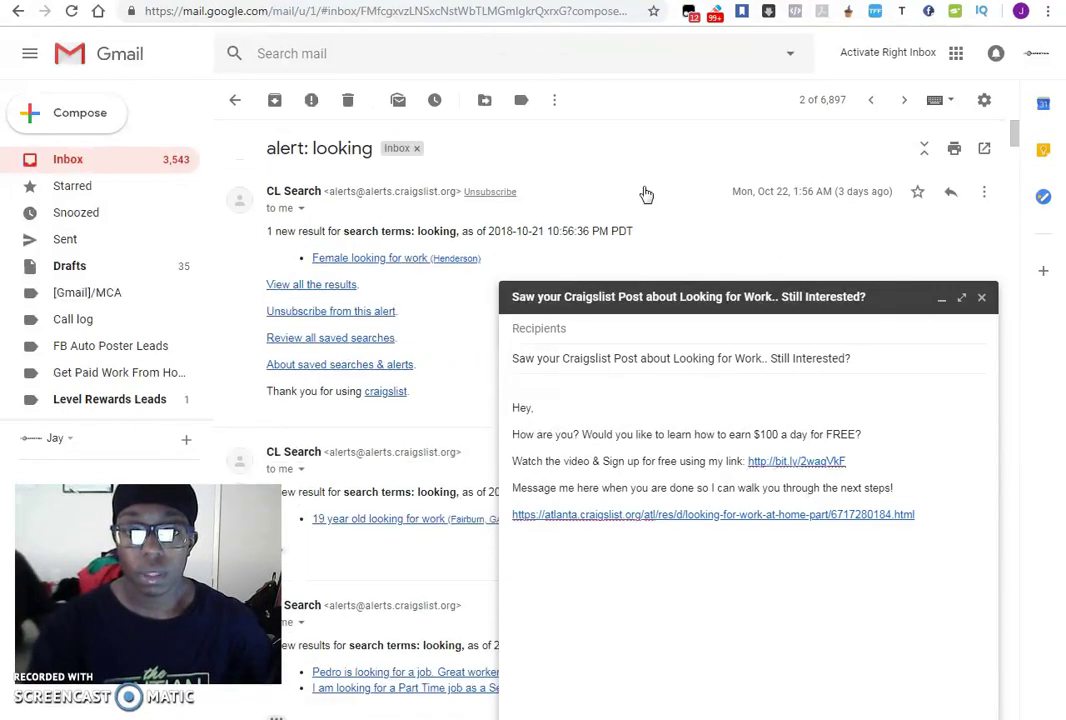
Open the 'Female looking for work (Henderson)' post and reveal the poster's reply address.
{"action": "left_click", "coordinate": [408, 259]}
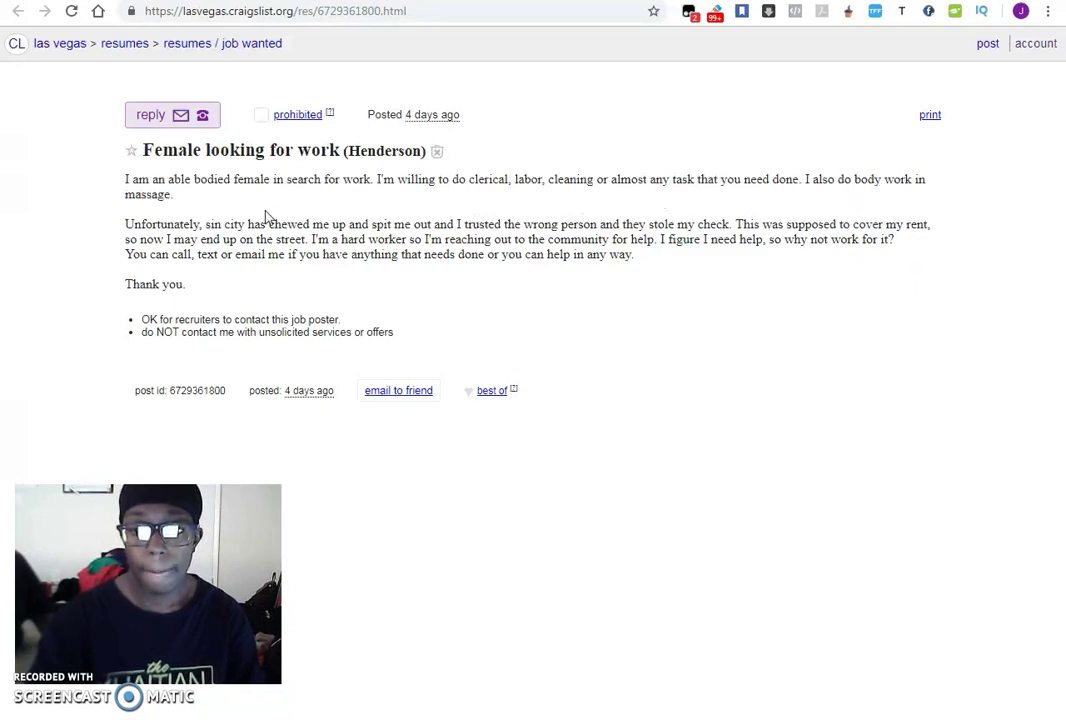
{"action": "left_click", "coordinate": [180, 116]}
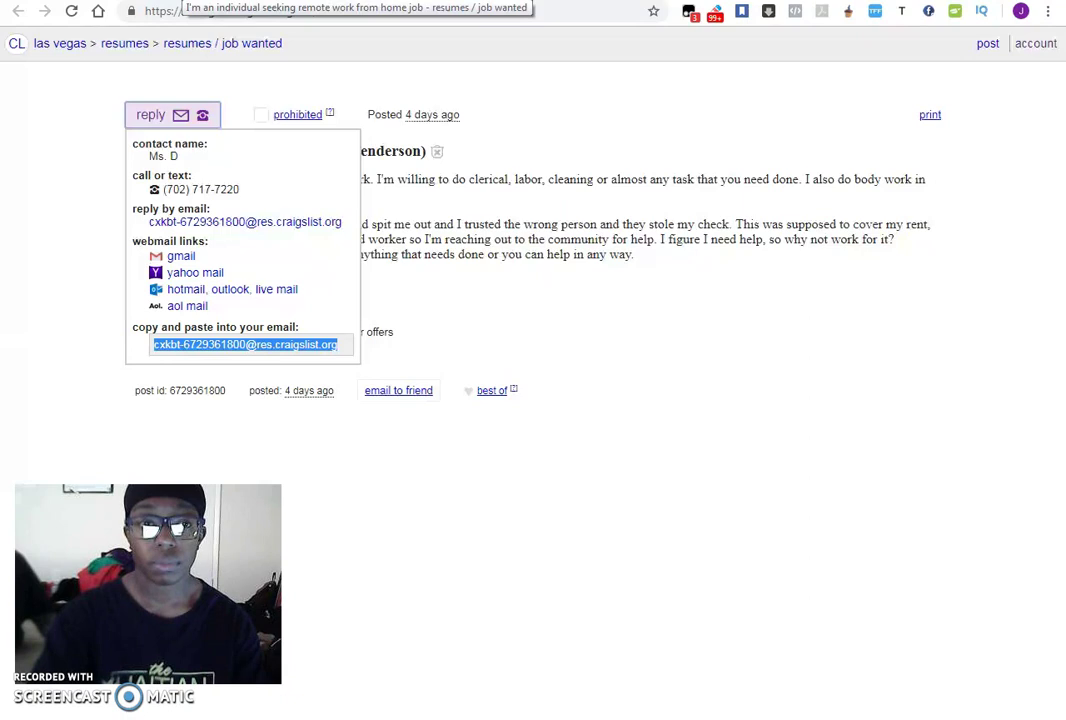
{"action": "key", "text": "ctrl+Tab"}
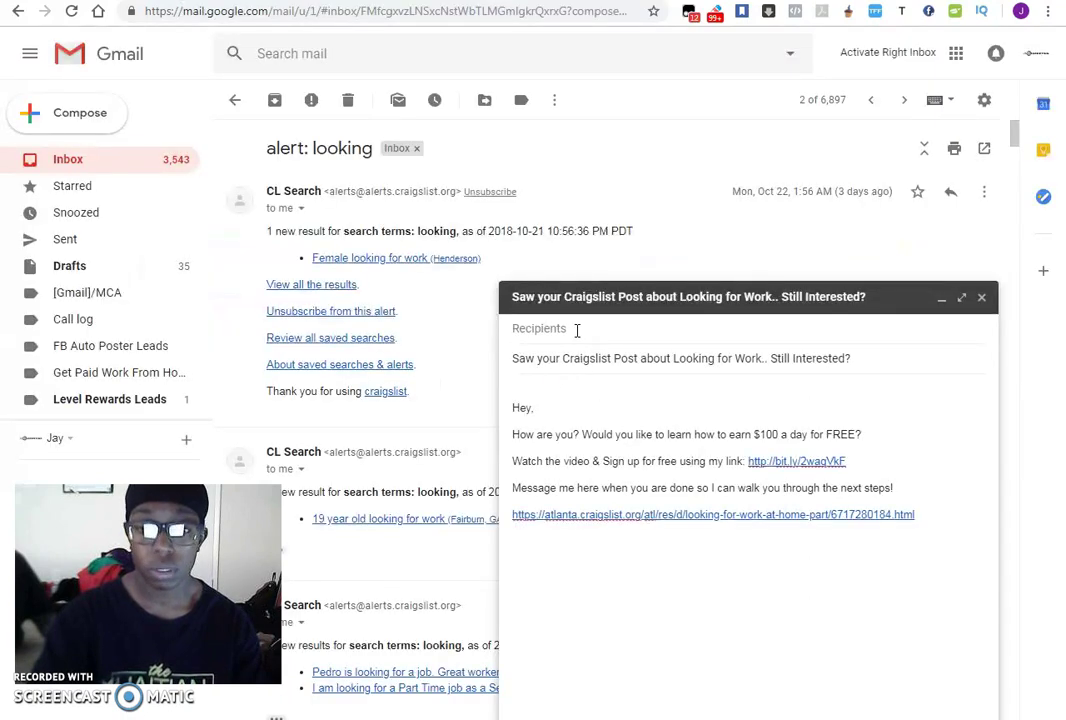
Address the draft to the Henderson poster, change 'Interested?' to 'looking?', and delete the listing link.
{"action": "left_click", "coordinate": [577, 331]}
{"action": "key", "text": "ctrl+v"}
{"action": "left_click", "coordinate": [651, 397]}
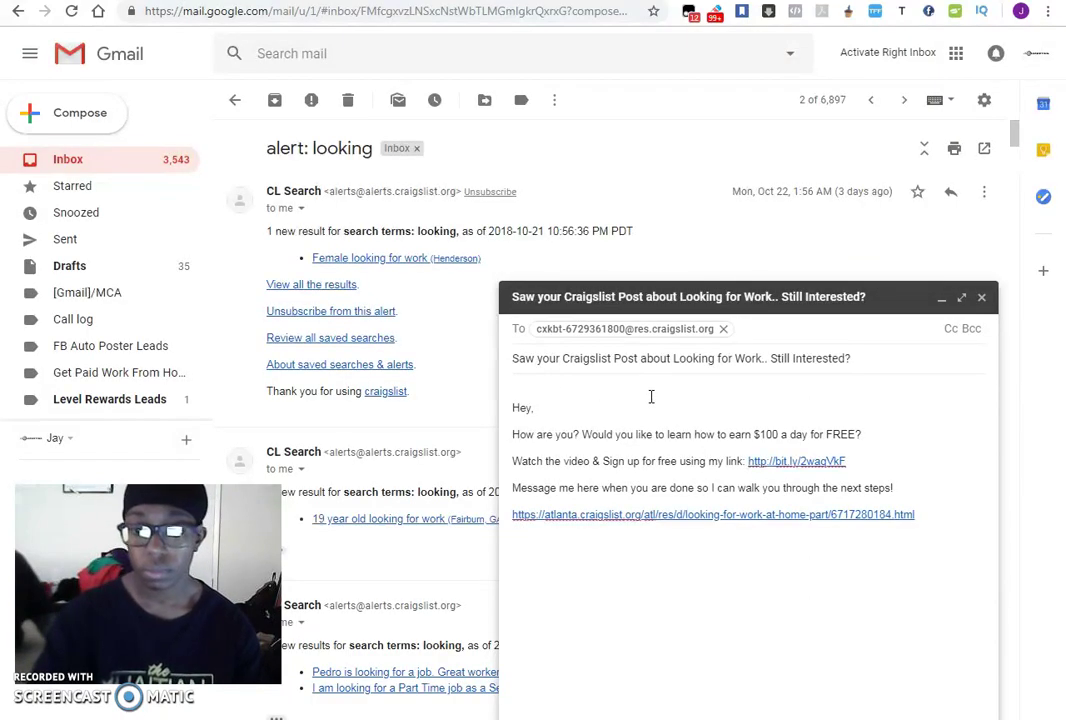
{"action": "left_click_drag", "start_coordinate": [792, 357], "coordinate": [846, 352]}
{"action": "type", "text": "looki"}
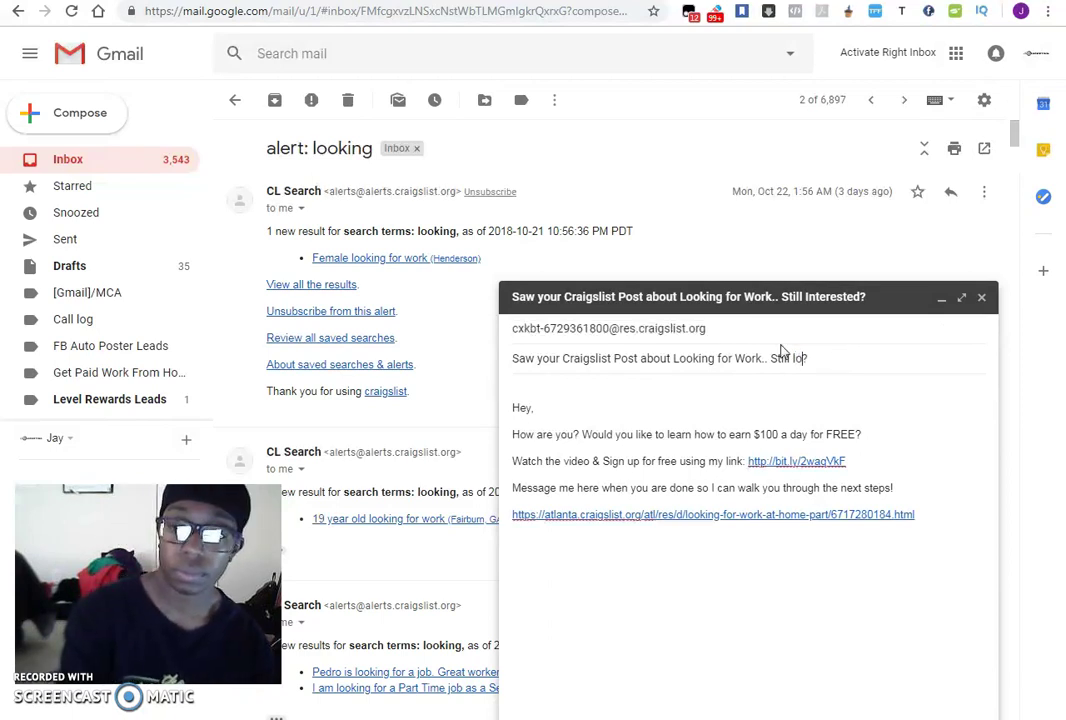
{"action": "type", "text": "ng?"}
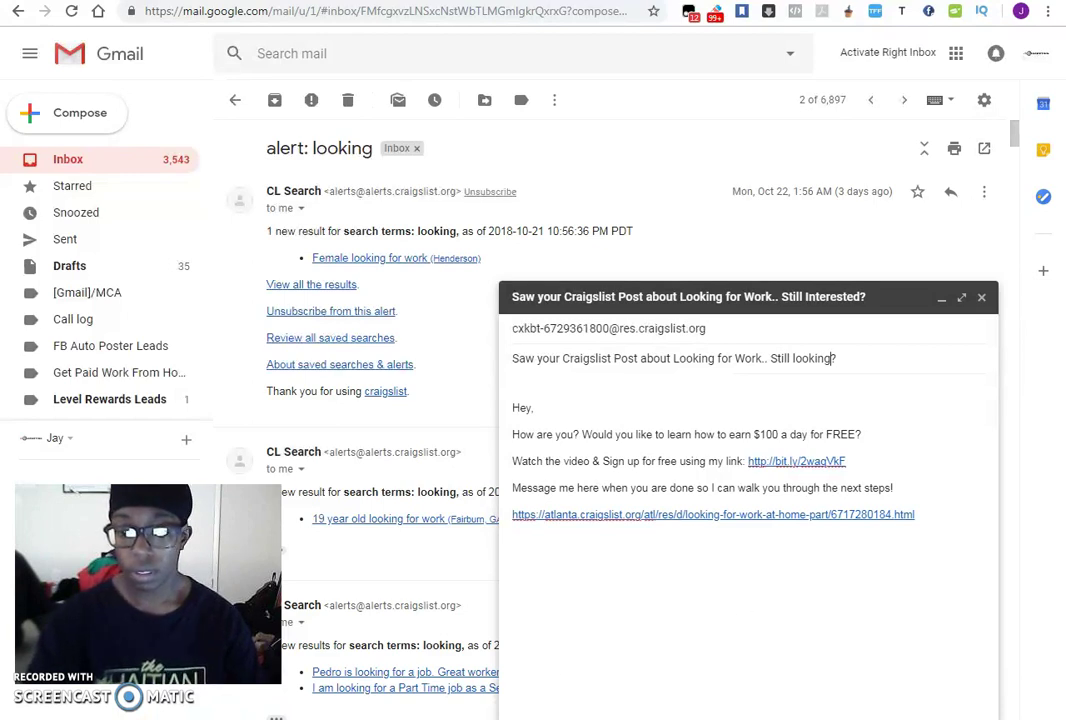
{"action": "left_click_drag", "start_coordinate": [970, 518], "coordinate": [516, 514]}
{"action": "key", "text": "BackSpace"}
{"action": "key", "text": "BackSpace"}
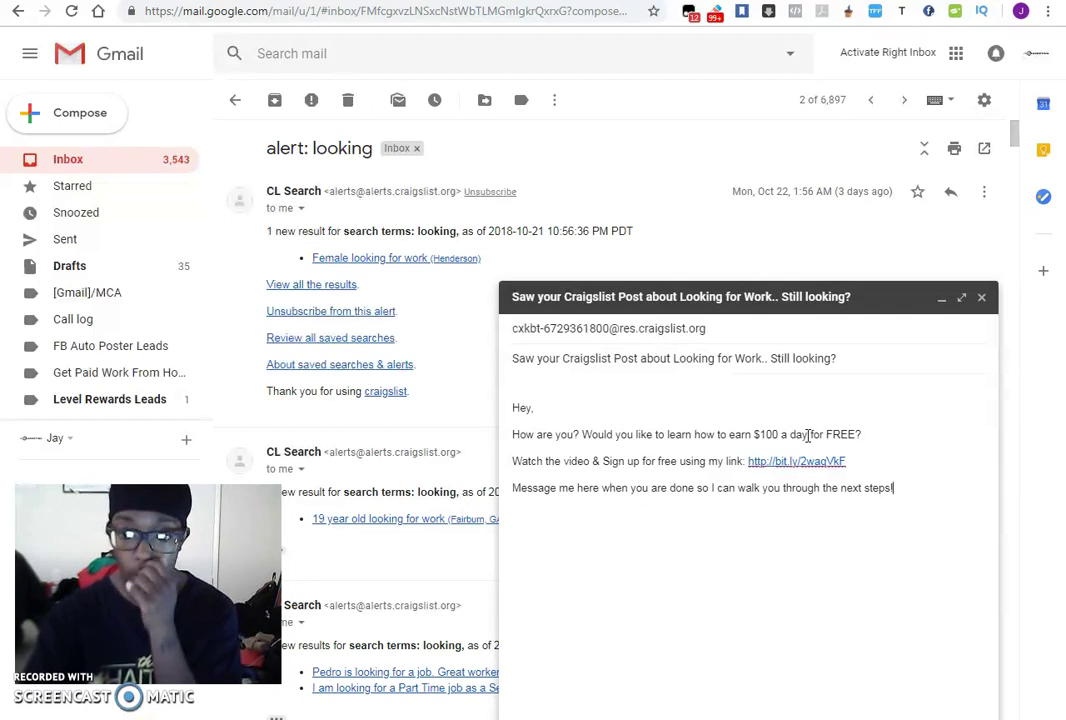
Replace 'for FREE' in the first pitch line with 'working online'.
{"action": "left_click_drag", "start_coordinate": [855, 433], "coordinate": [803, 430]}
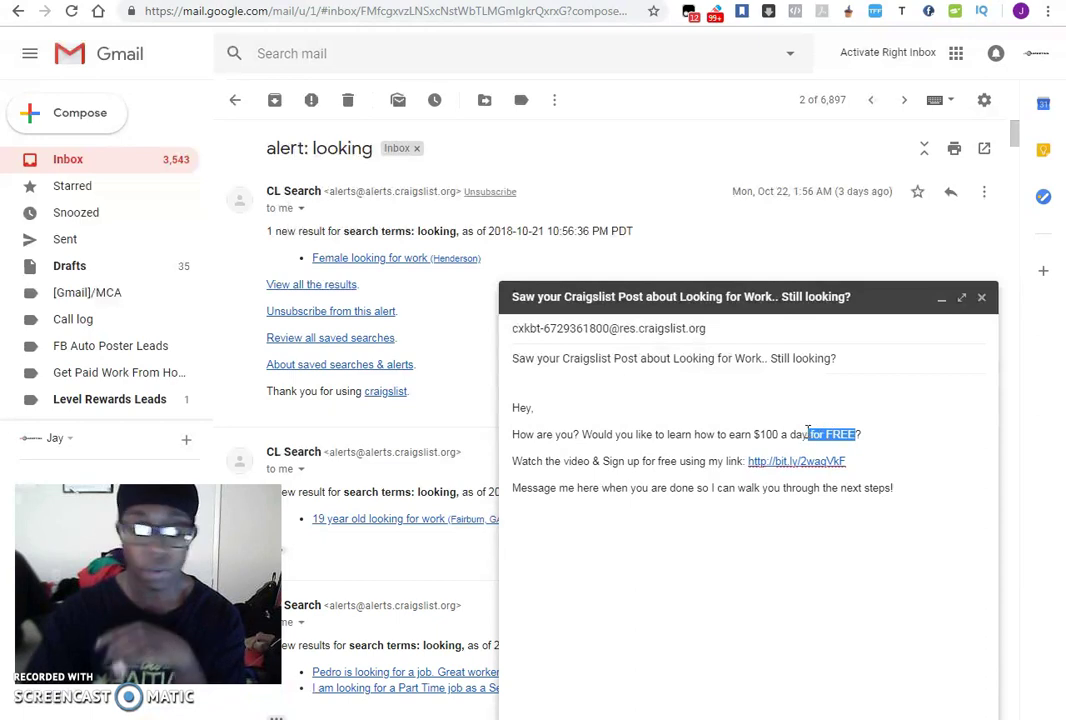
{"action": "key", "text": "BackSpace"}
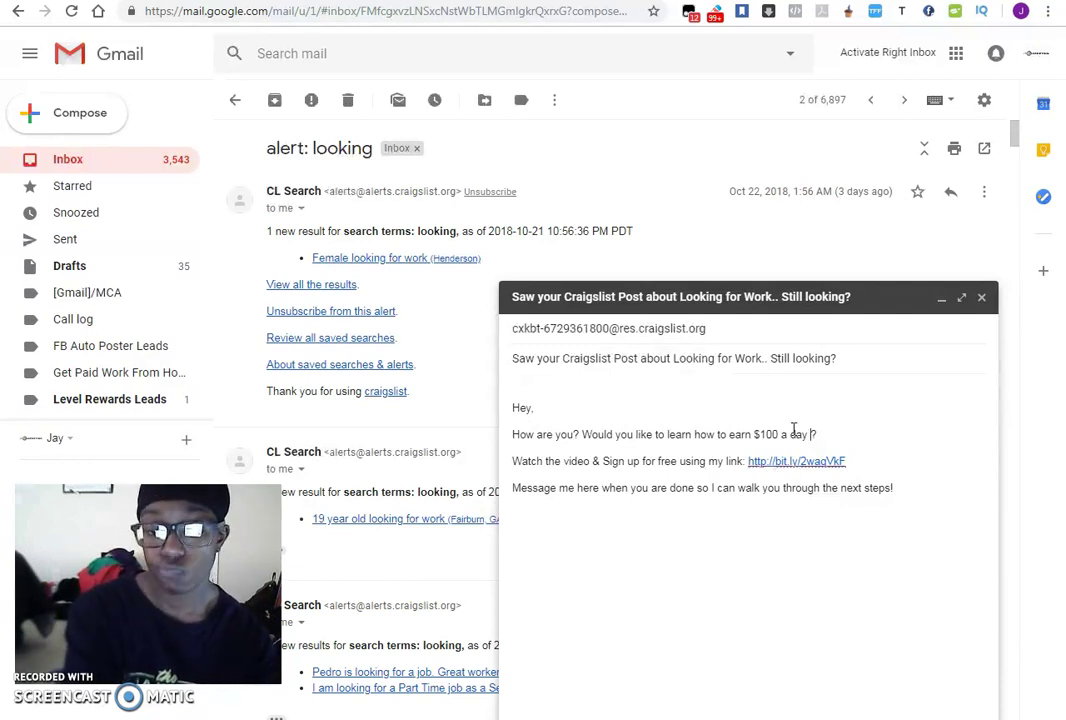
{"action": "type", "text": "online"}
{"action": "key", "text": "BackSpace"}
{"action": "key", "text": "BackSpace"}
{"action": "key", "text": "BackSpace"}
{"action": "key", "text": "BackSpace"}
{"action": "key", "text": "BackSpace"}
{"action": "type", "text": "working online"}
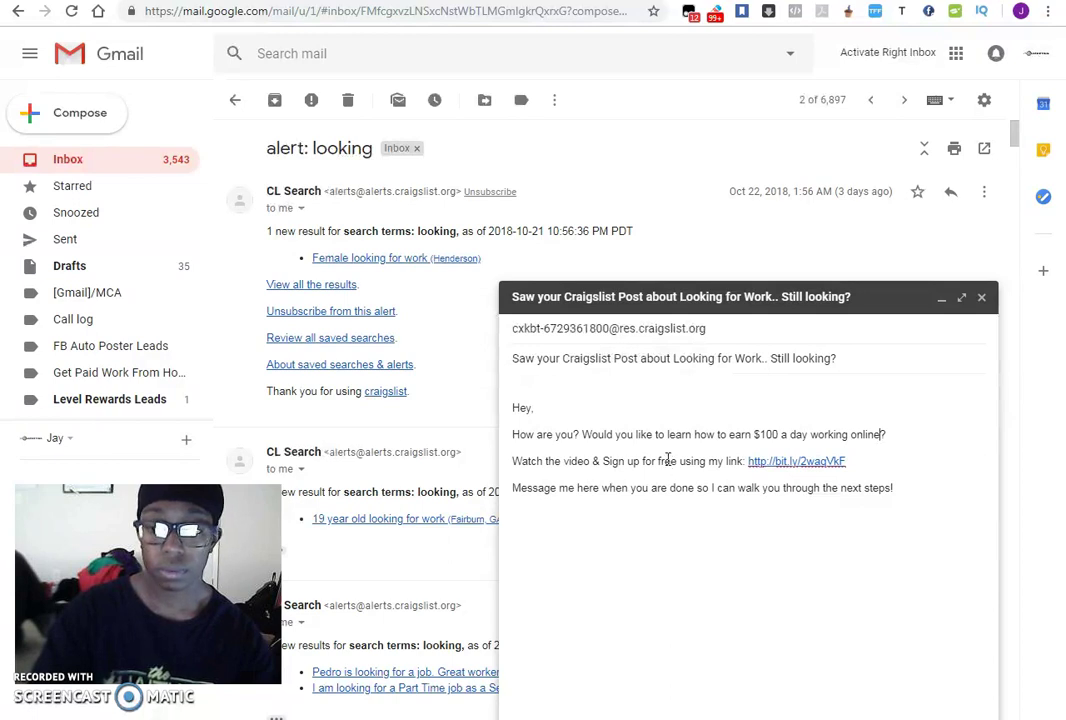
Change 'free' to 'FREE' in the sign-up line, fix the spacing, and send.
{"action": "left_click_drag", "start_coordinate": [679, 460], "coordinate": [657, 461]}
{"action": "type", "text": "FREE "}
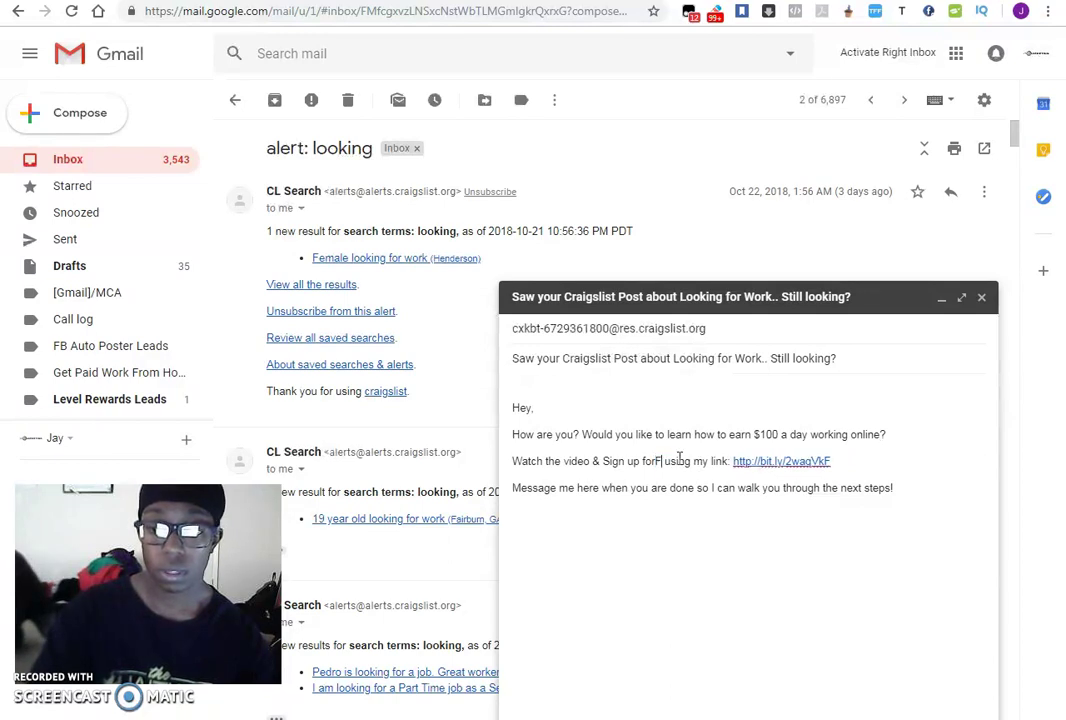
{"action": "type", "text": "r"}
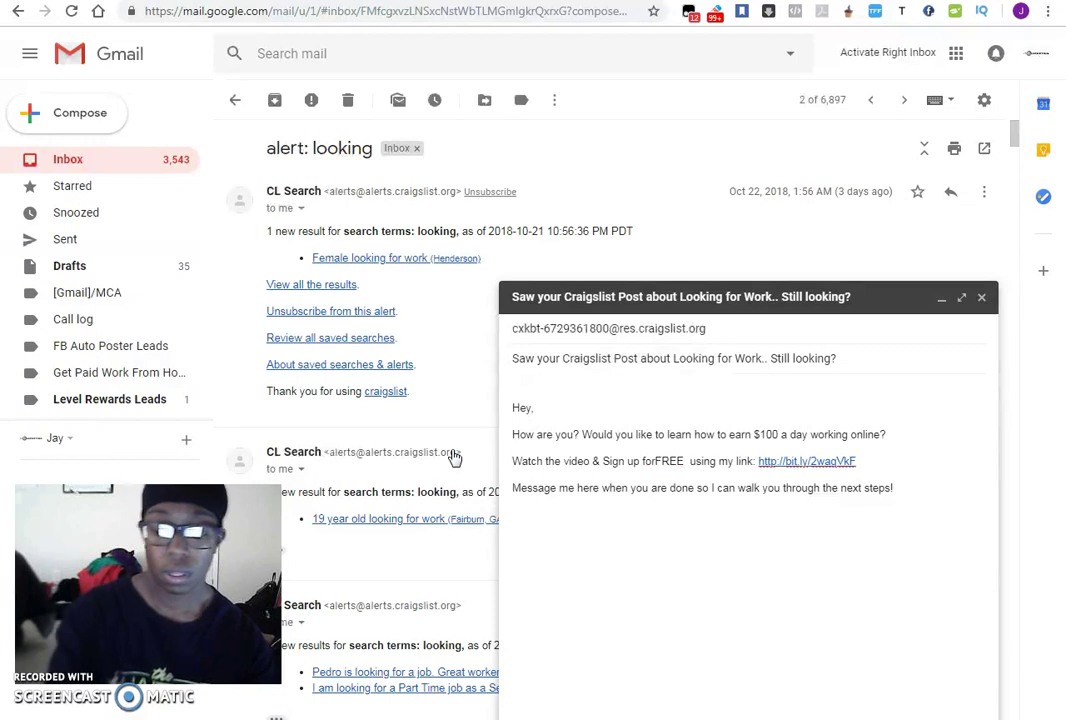
{"action": "left_click", "coordinate": [690, 462]}
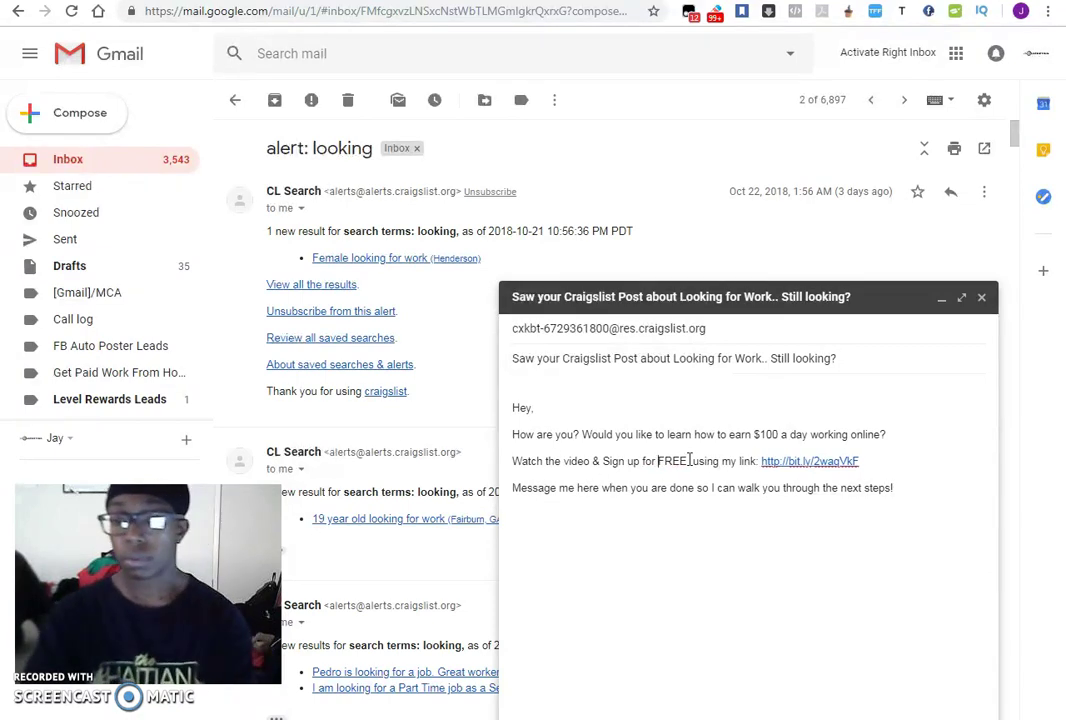
{"action": "key", "text": "BackSpace"}
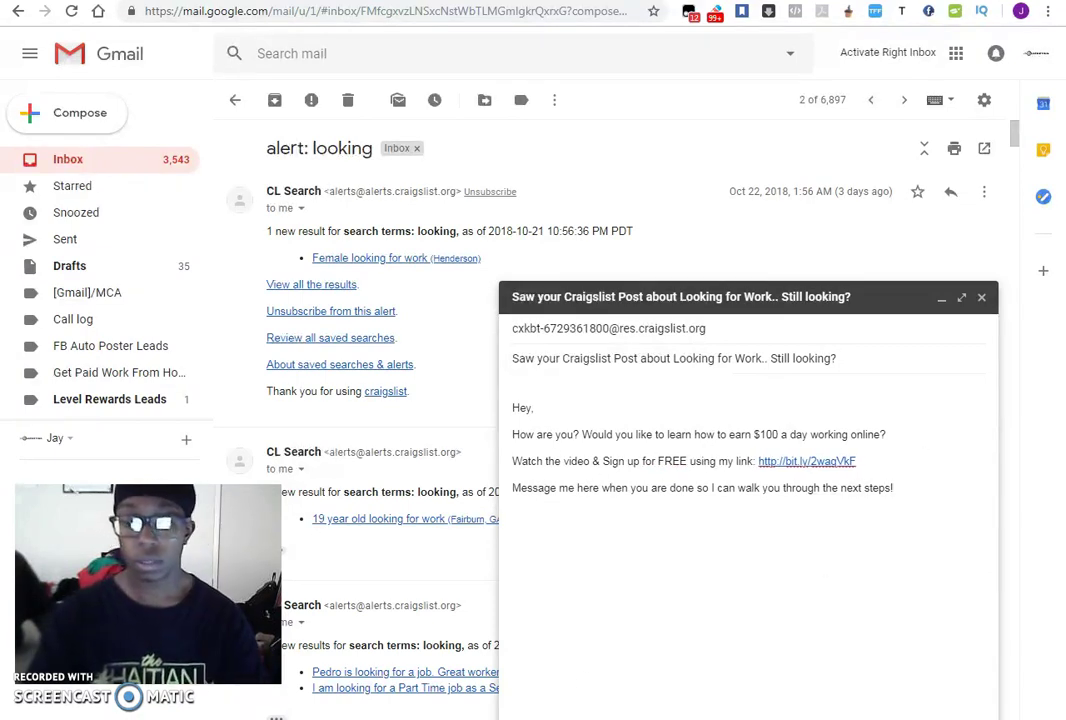
{"action": "key", "text": "ctrl+Return"}
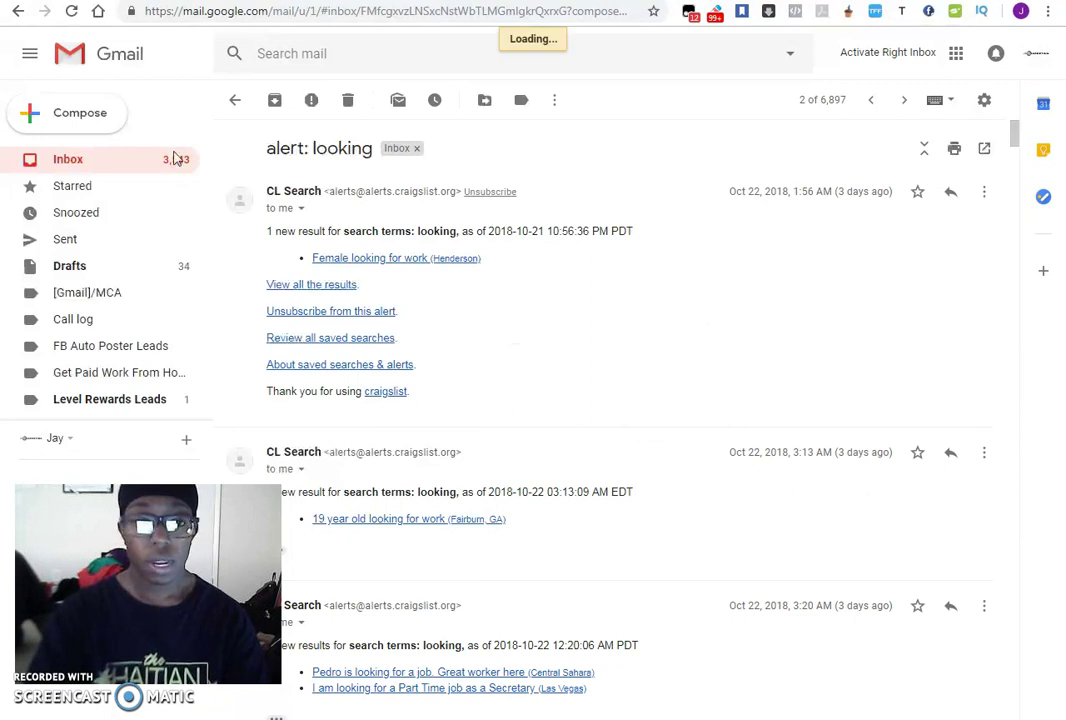
Confirm the 'Still looking?' pitch tops Sent, then open the earlier 'Legit Work From Home' pitch.
{"action": "left_click", "coordinate": [108, 242]}
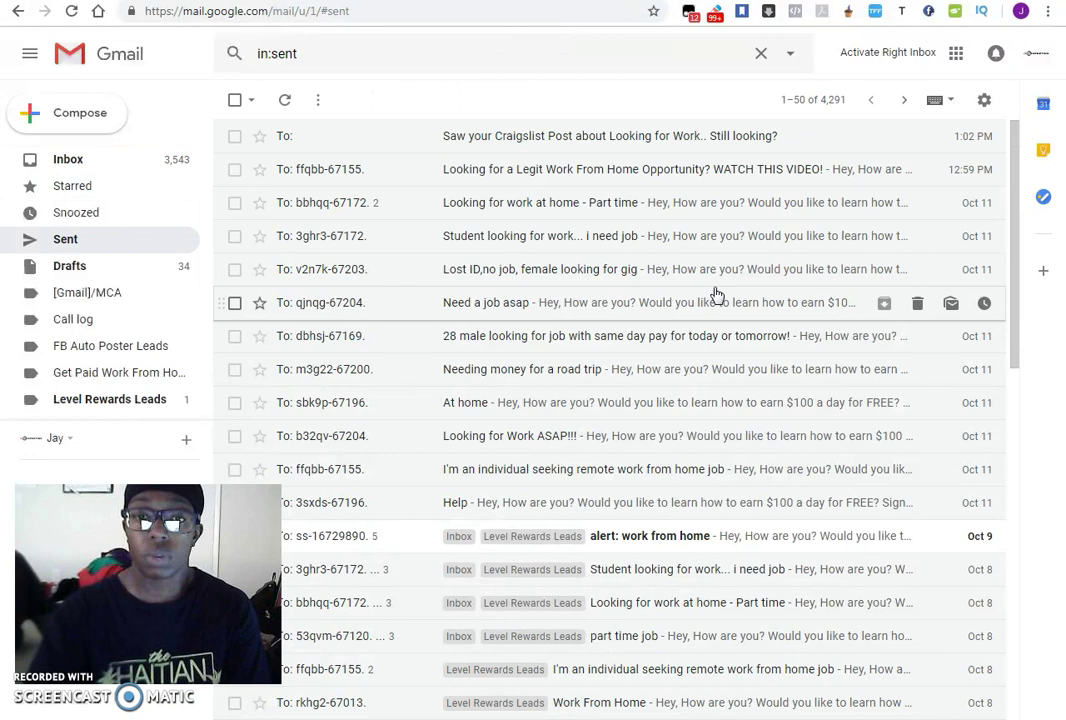
{"action": "left_click", "coordinate": [637, 141]}
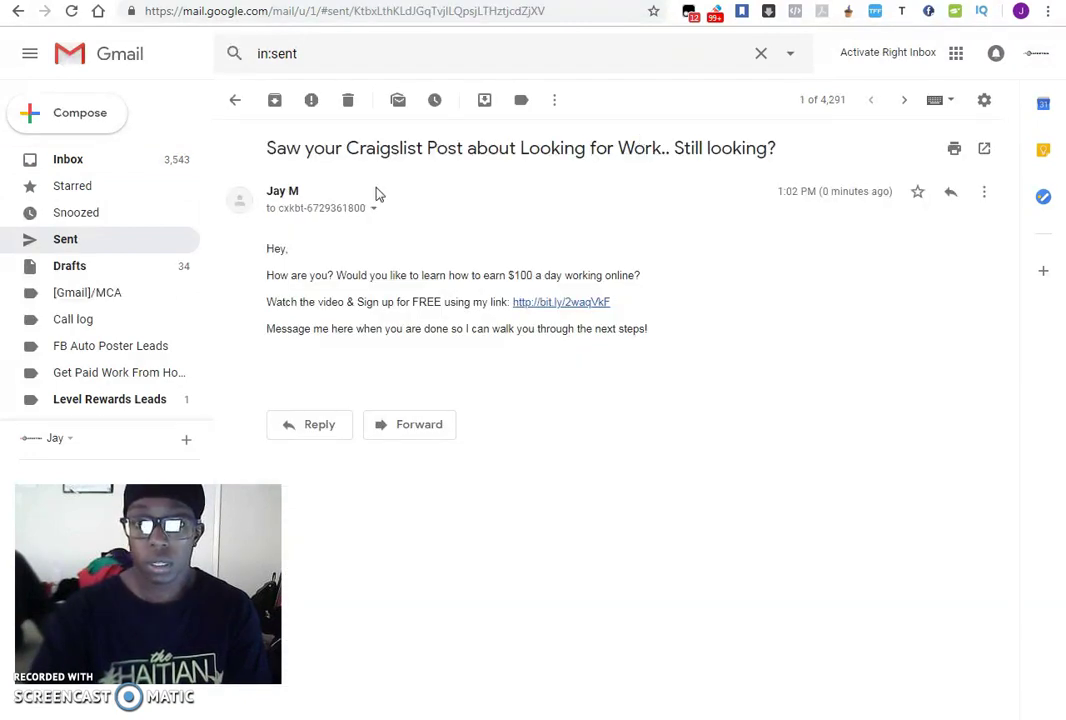
{"action": "left_click", "coordinate": [235, 100]}
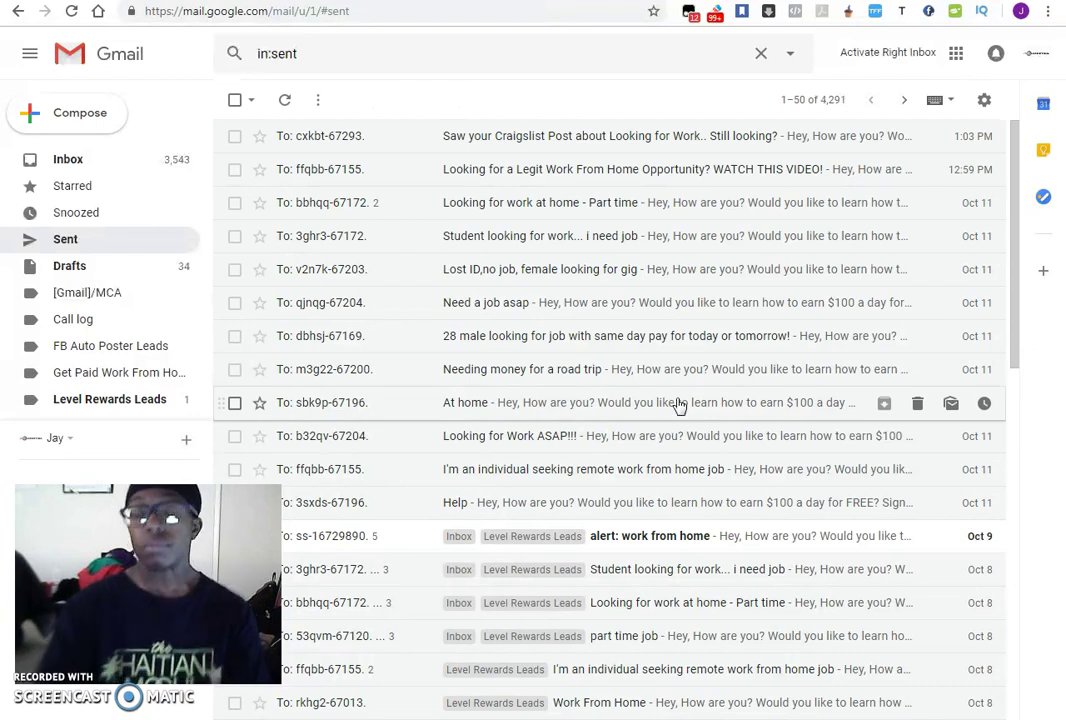
{"action": "left_click", "coordinate": [610, 177]}
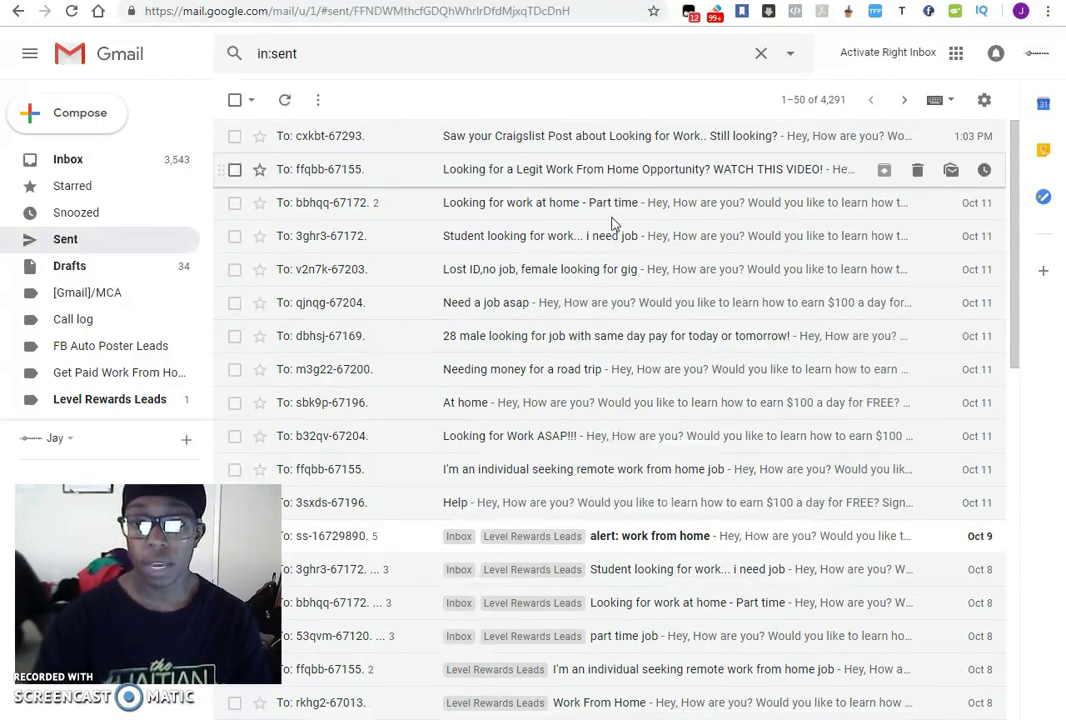
Forward the Legit Work From Home pitch, deleting the forwarded-message header so only greeting and pitch remain.
{"action": "left_click", "coordinate": [405, 425]}
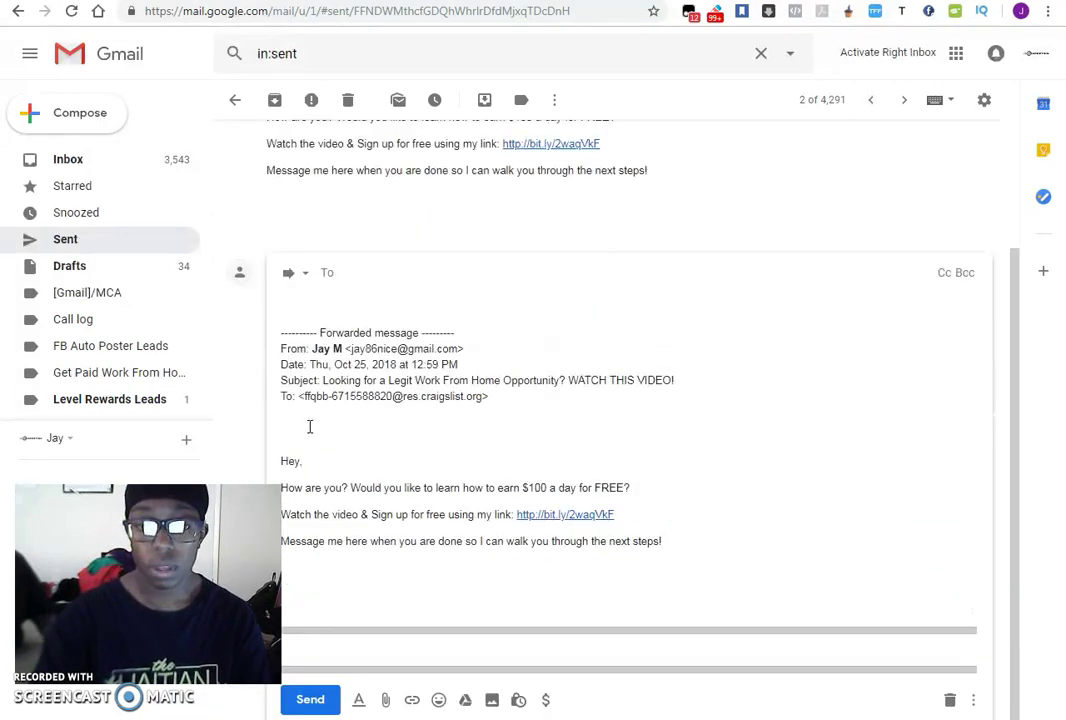
{"action": "left_click_drag", "start_coordinate": [274, 419], "coordinate": [273, 327]}
{"action": "key", "text": "BackSpace"}
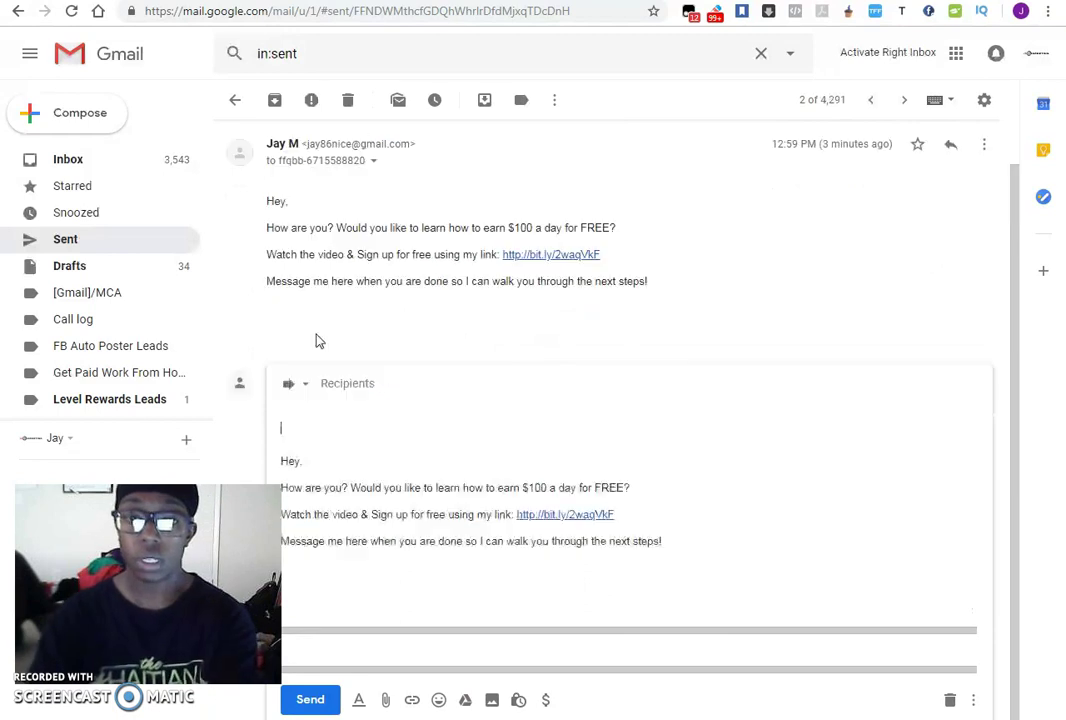
{"action": "left_click", "coordinate": [376, 399]}
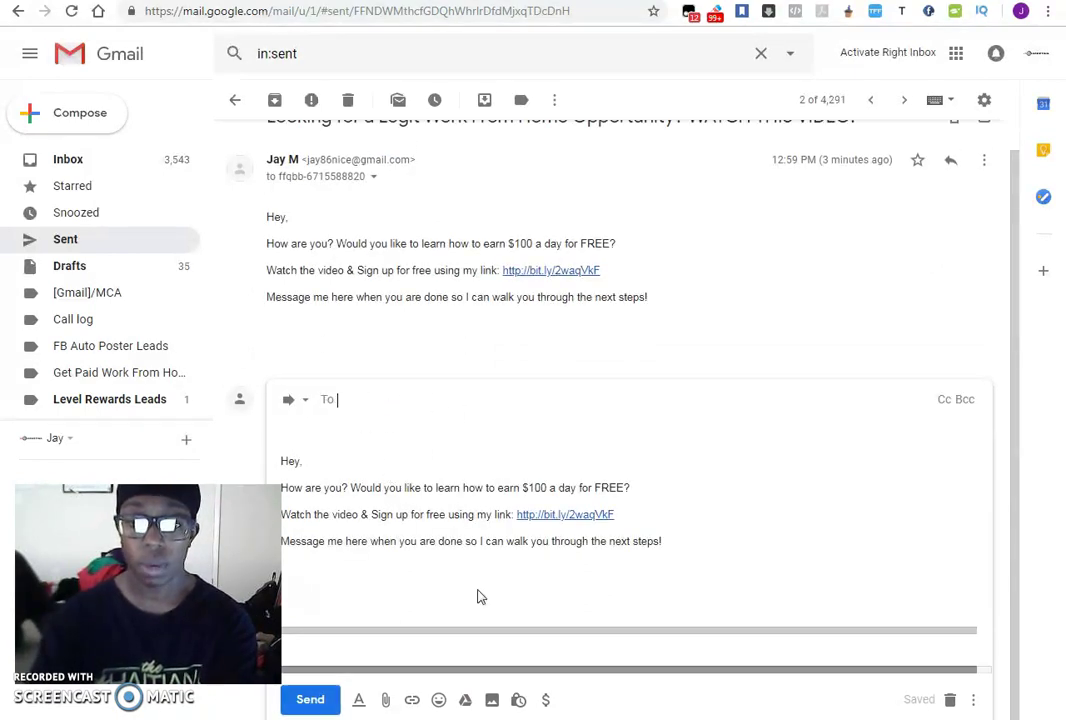
{"action": "scroll", "coordinate": [845, 641], "scroll_direction": "up", "scroll_amount": 1}
{"action": "scroll", "coordinate": [857, 641], "scroll_direction": "down", "scroll_amount": 1}
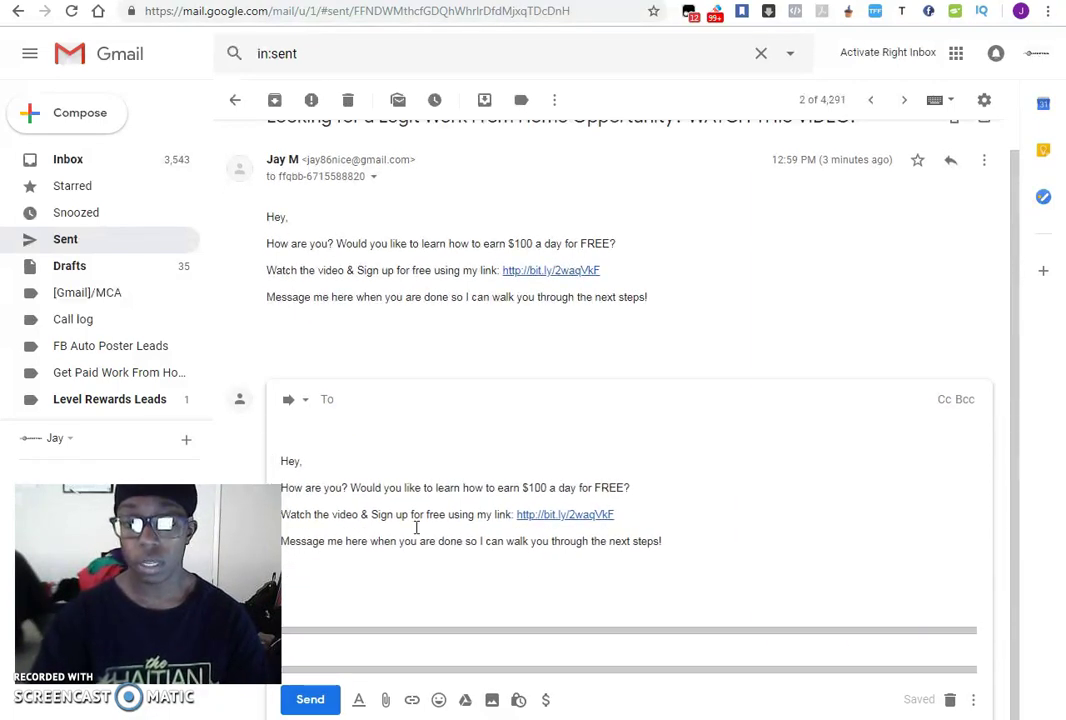